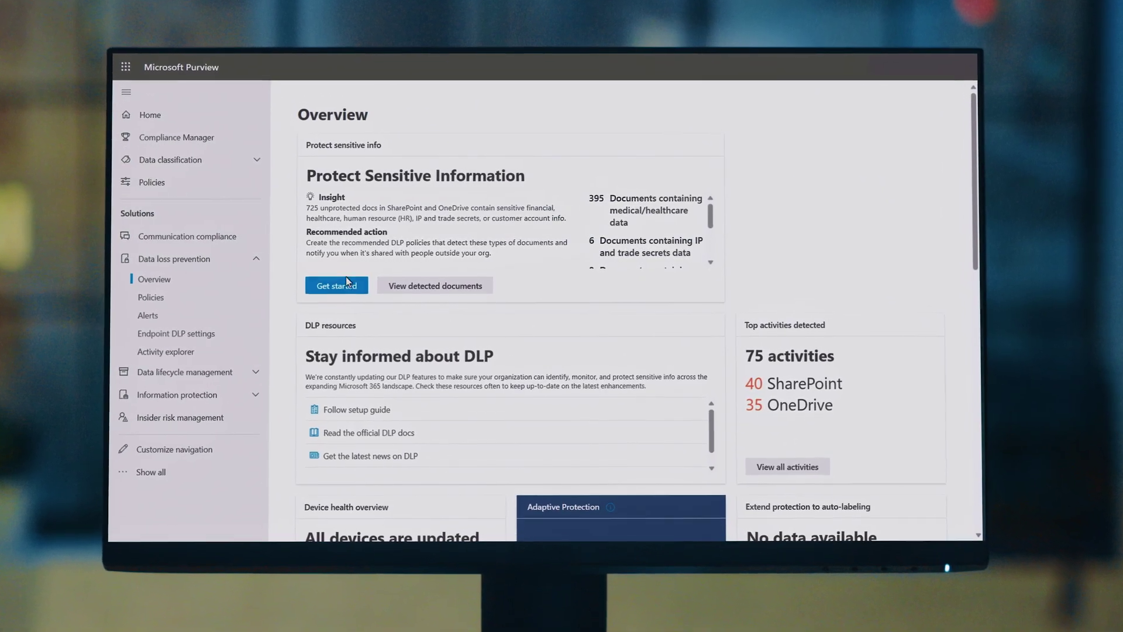
Step: Open the default DLP policy setup under Protect Sensitive Information and send the Copilot sales-pitch prompt
{"action": "left_click", "coordinate": [340, 284]}
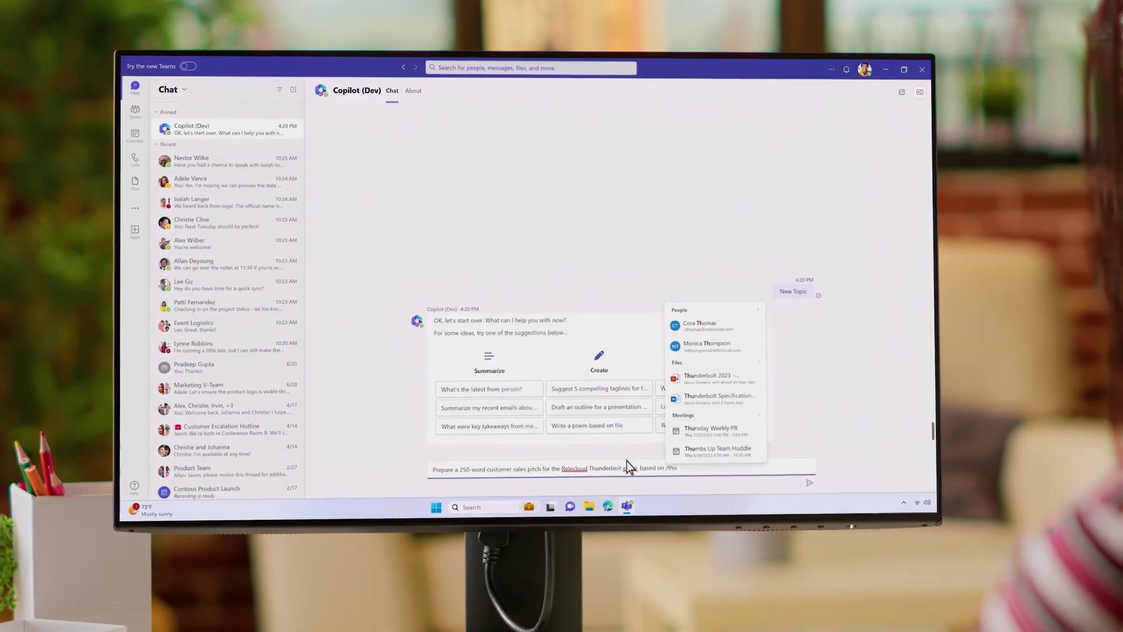
{"action": "left_click", "coordinate": [727, 407]}
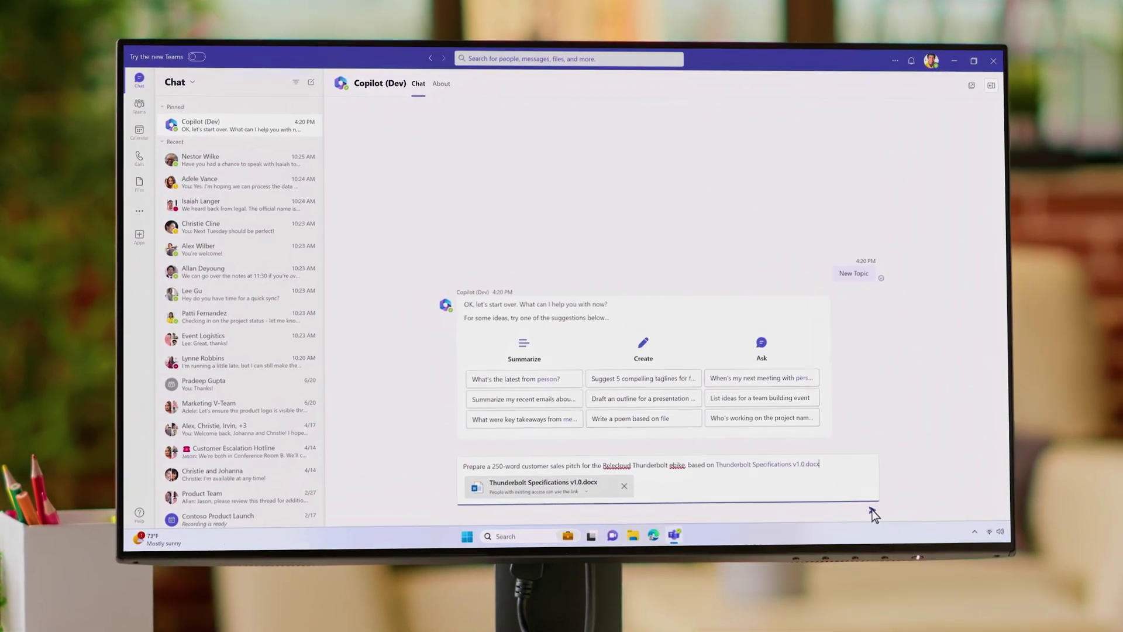
{"action": "left_click", "coordinate": [857, 503]}
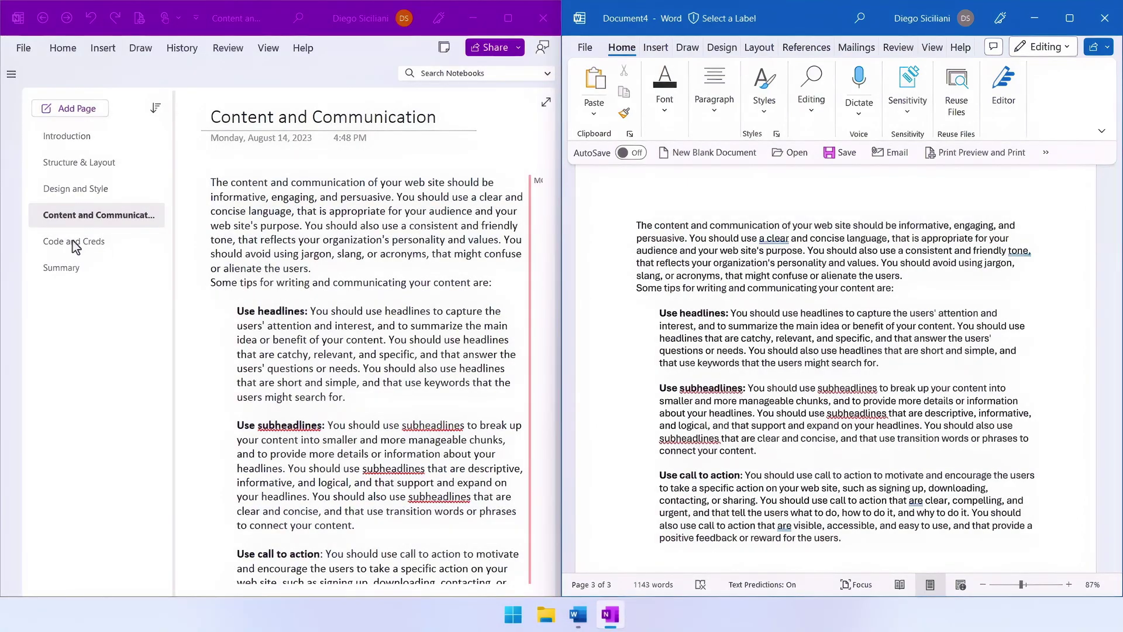
Step: Paste the Code and Creds source code from OneNote at the end of the Word document
{"action": "left_click", "coordinate": [74, 245]}
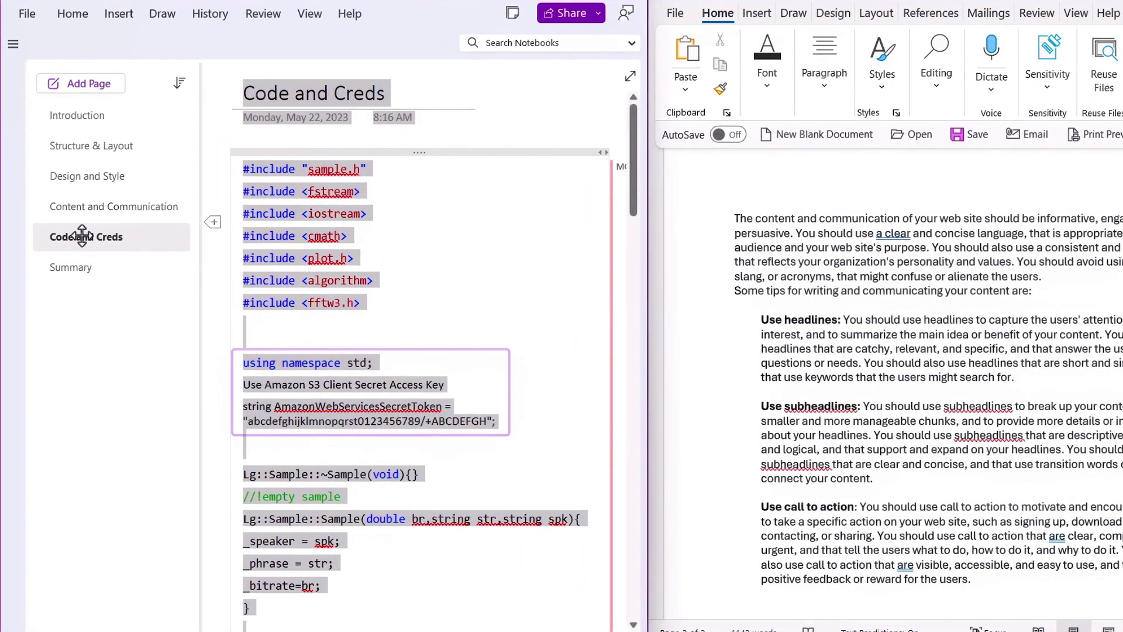
{"action": "left_click", "coordinate": [819, 614]}
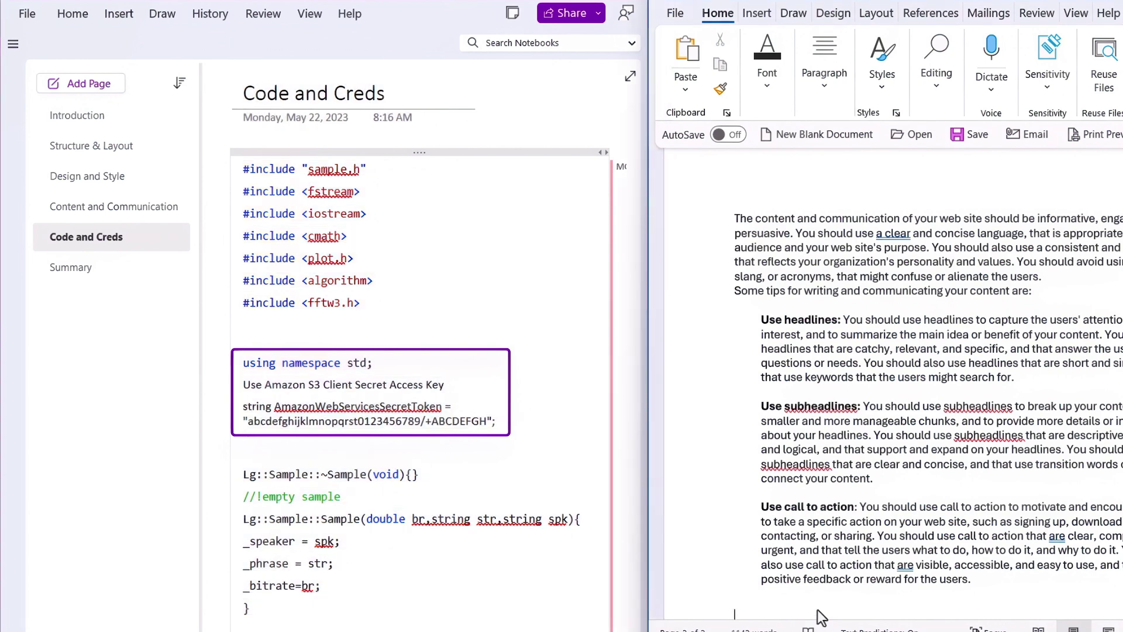
{"action": "key", "text": "ctrl+v"}
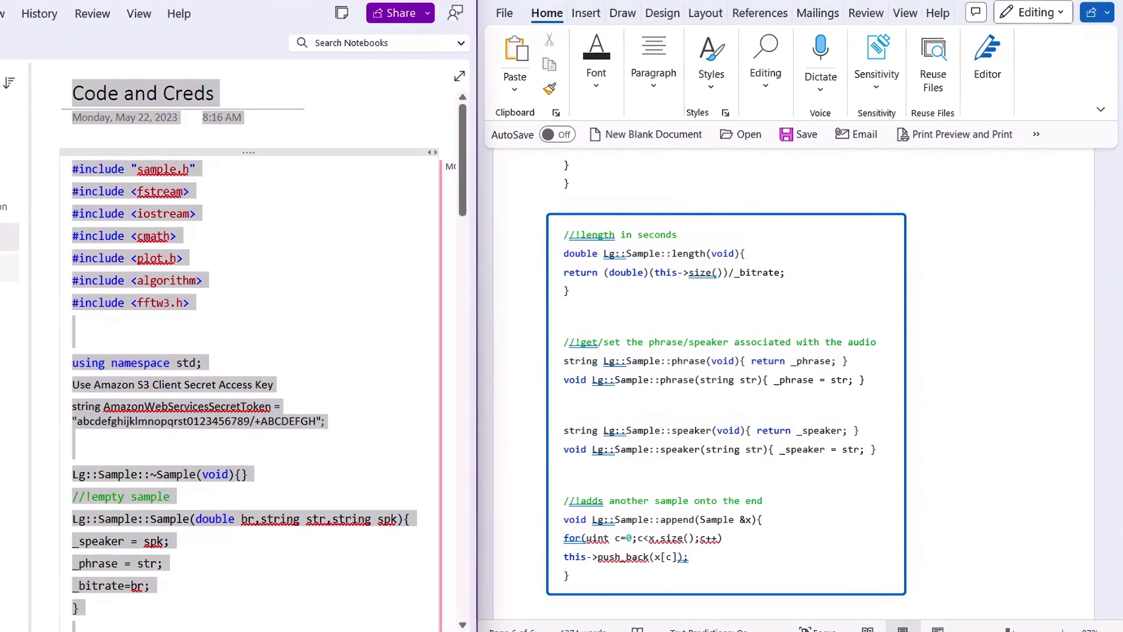
Step: Append the OneNote Summary page text after the pasted code
{"action": "key", "text": "ctrl+Page_Down"}
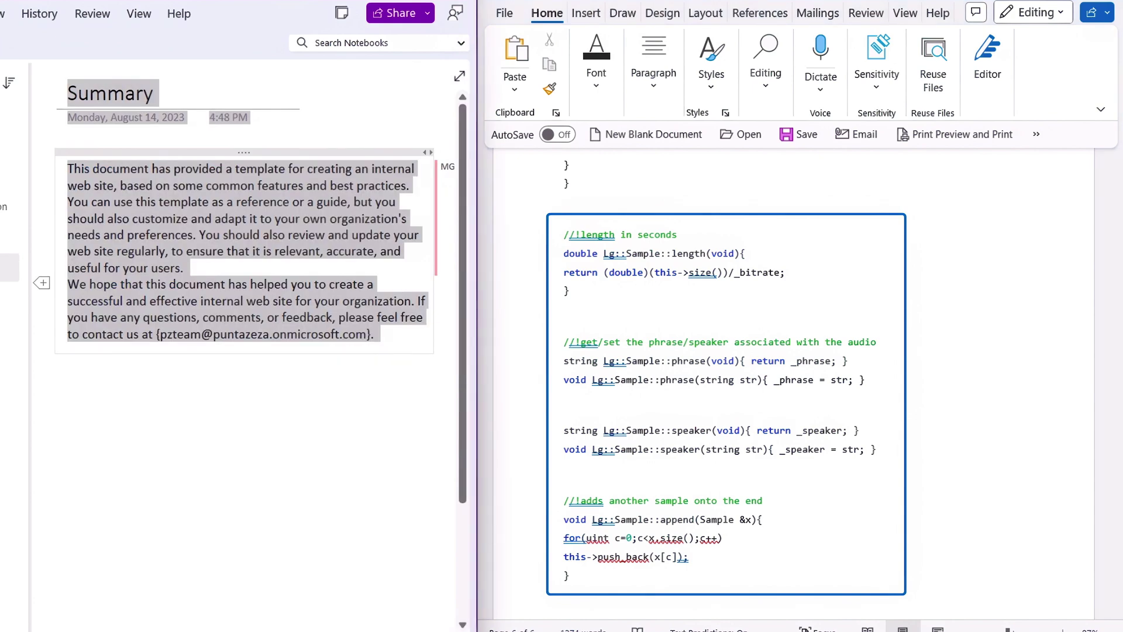
{"action": "left_click", "coordinate": [585, 605]}
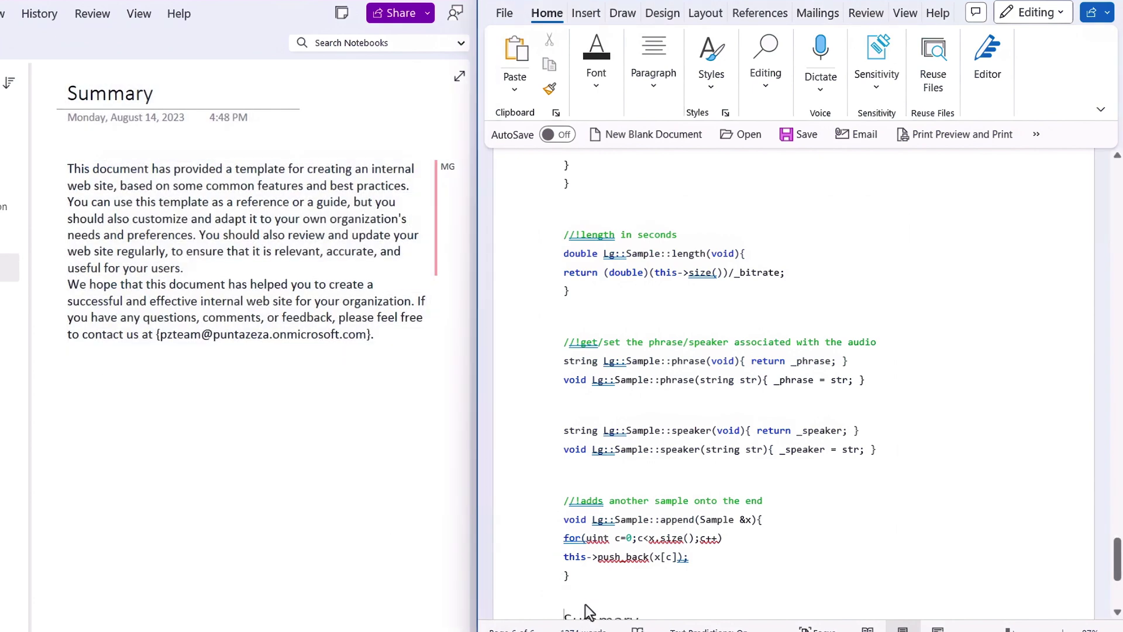
{"action": "key", "text": "ctrl+v"}
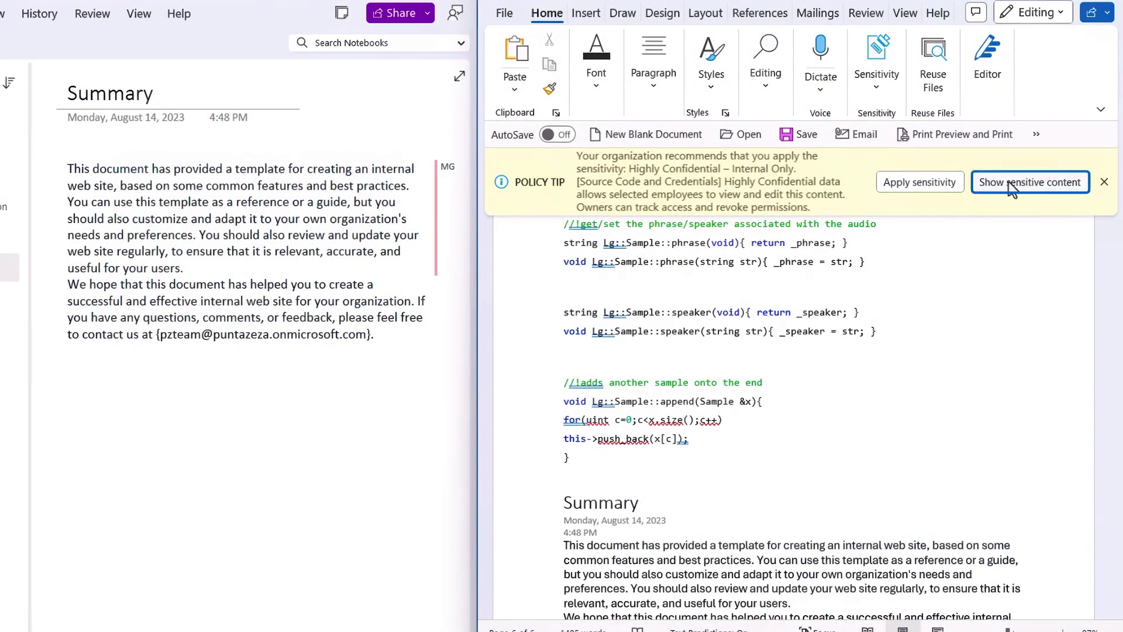
Step: Reveal the flagged secret key, apply the Highly Confidential label, and save as Web Design
{"action": "left_click", "coordinate": [1008, 182]}
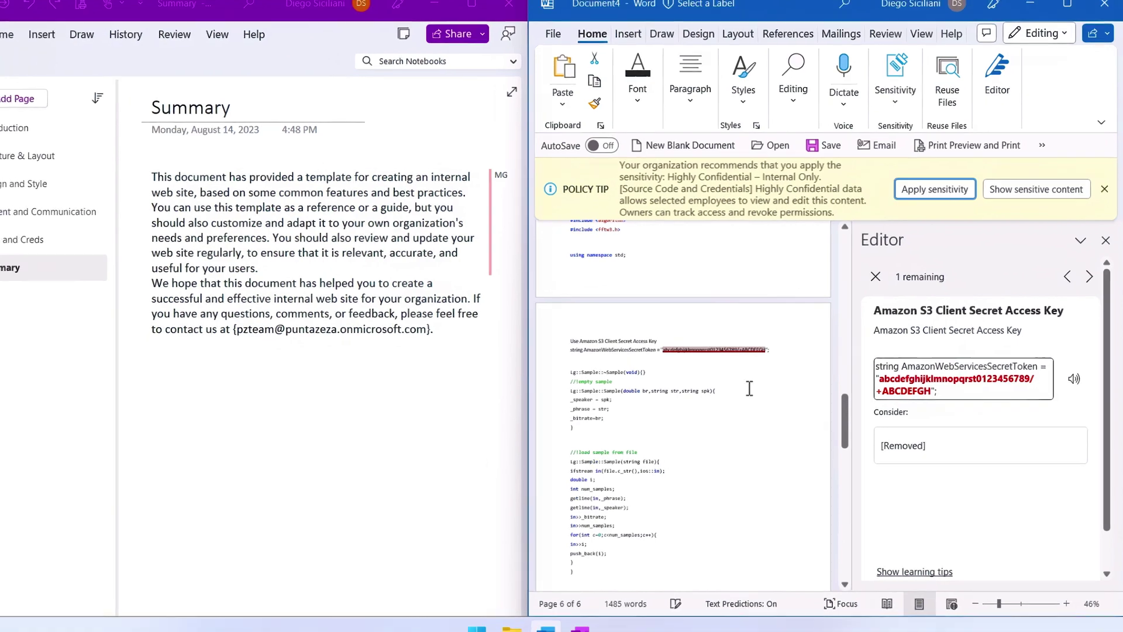
{"action": "left_click", "coordinate": [934, 189]}
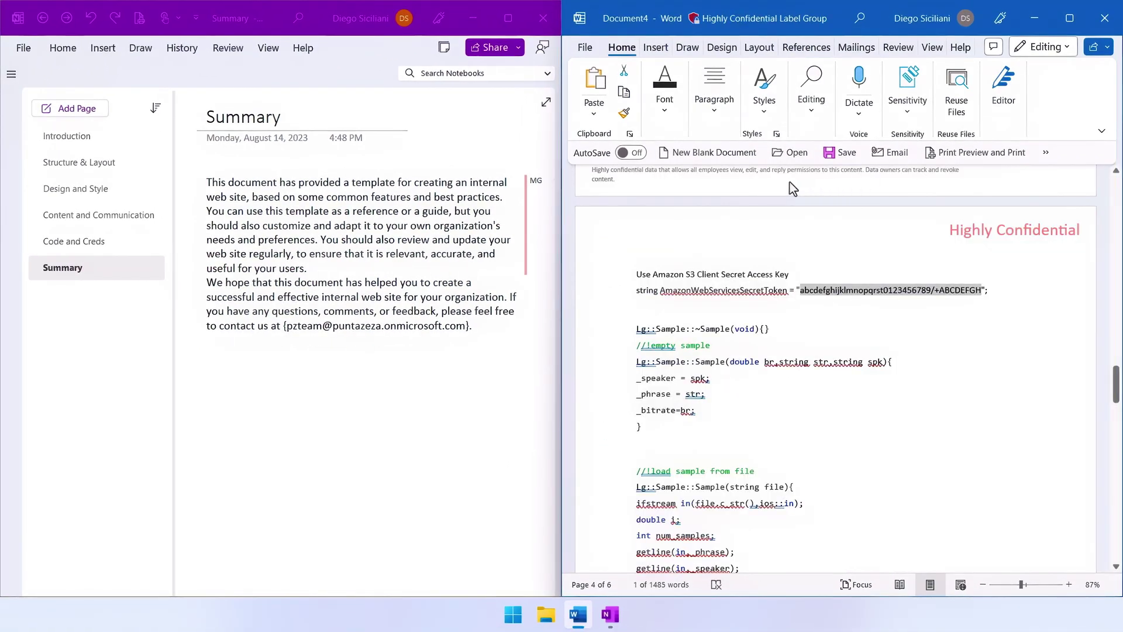
{"action": "key", "text": "ctrl+s"}
{"action": "left_click", "coordinate": [902, 504]}
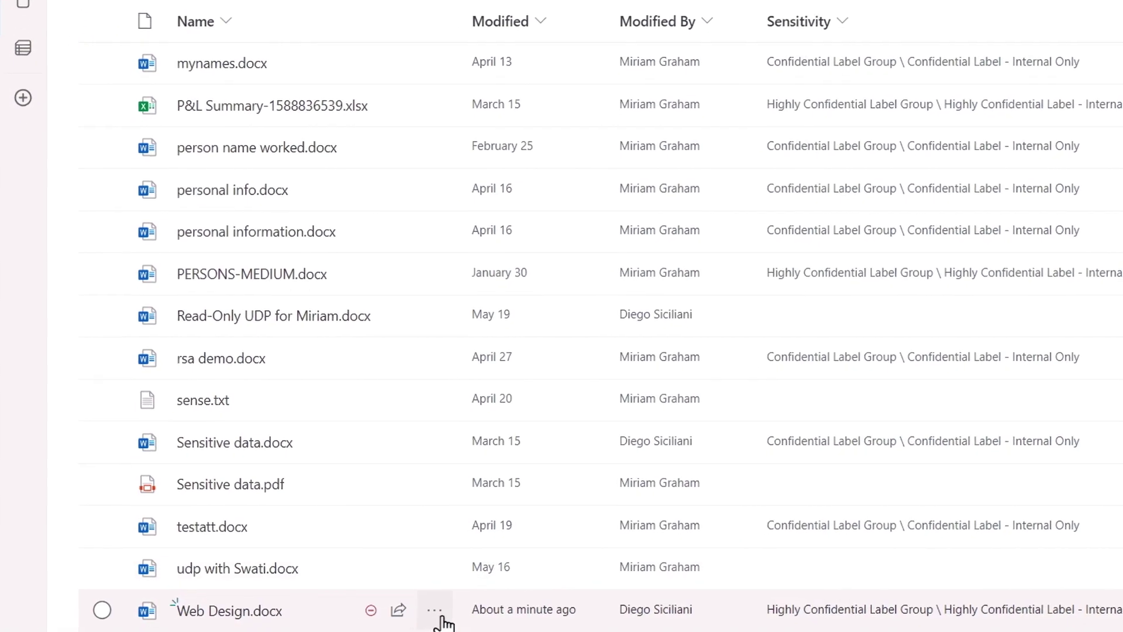
Step: Show the policy tip for Web Design.docx in the SharePoint Testme library
{"action": "mouse_move", "coordinate": [386, 612]}
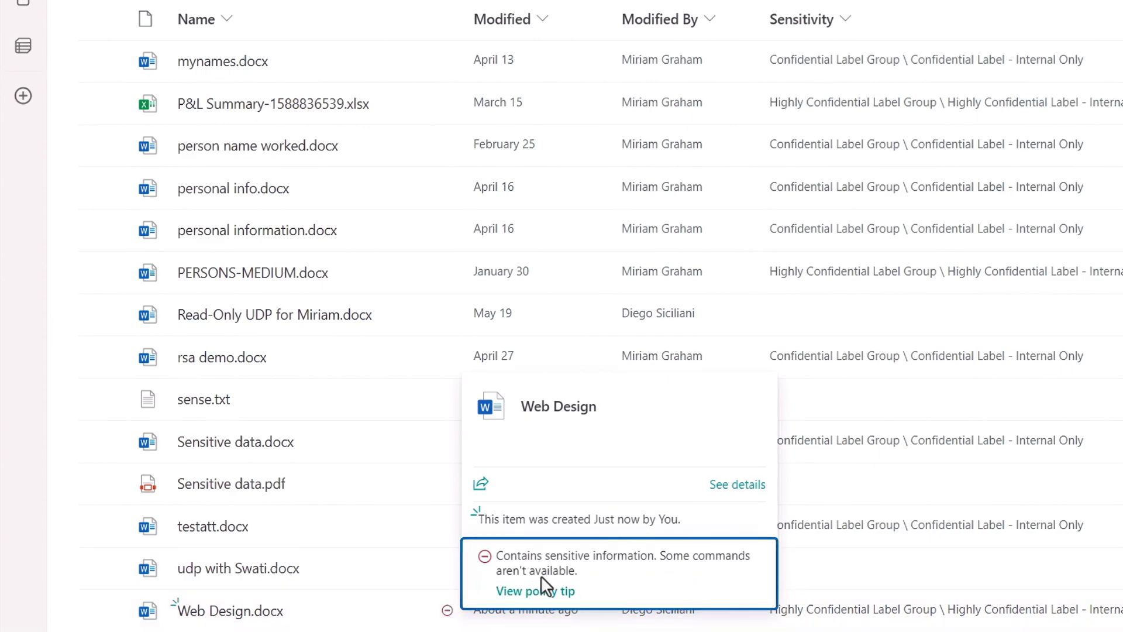
{"action": "left_click", "coordinate": [537, 592]}
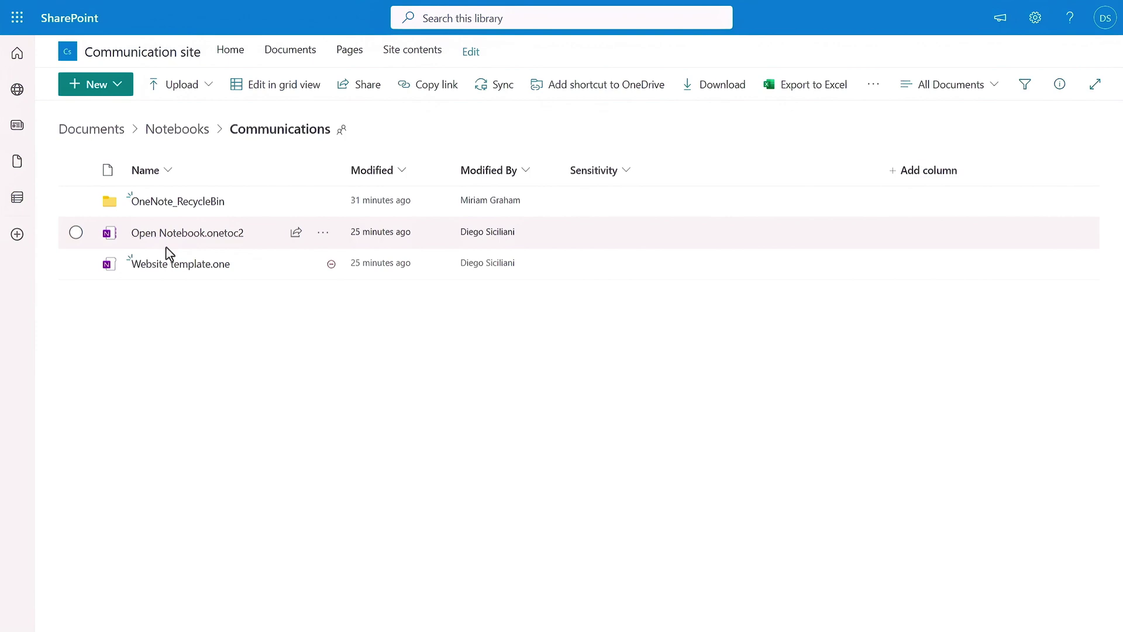
Step: Show the policy tip for Website template.one in the Communications folder
{"action": "mouse_move", "coordinate": [271, 268]}
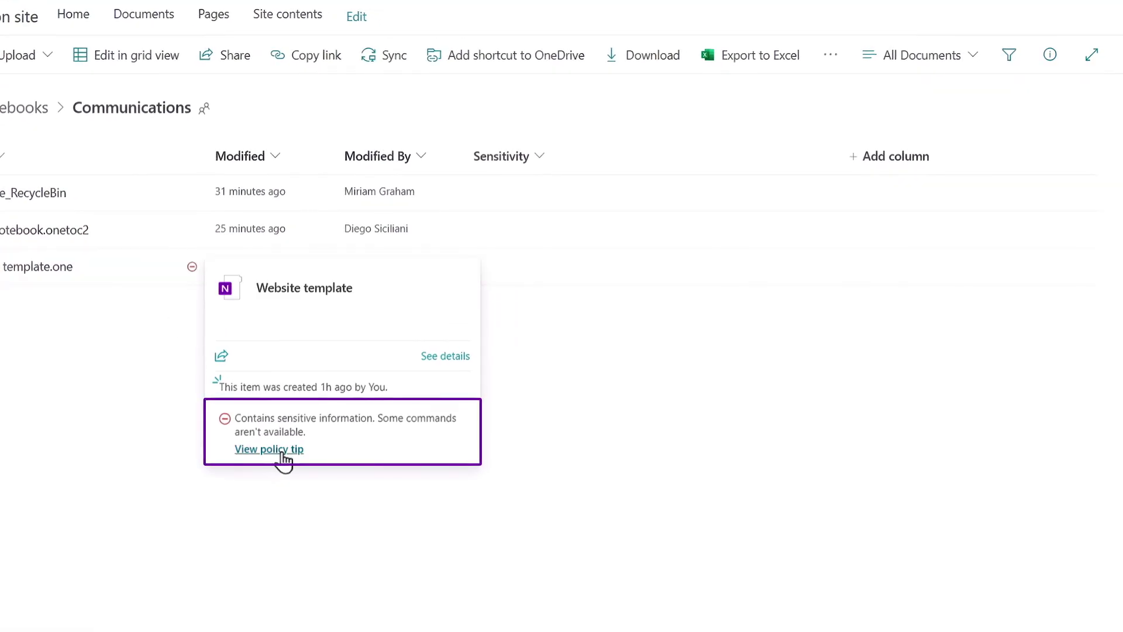
{"action": "left_click", "coordinate": [282, 452]}
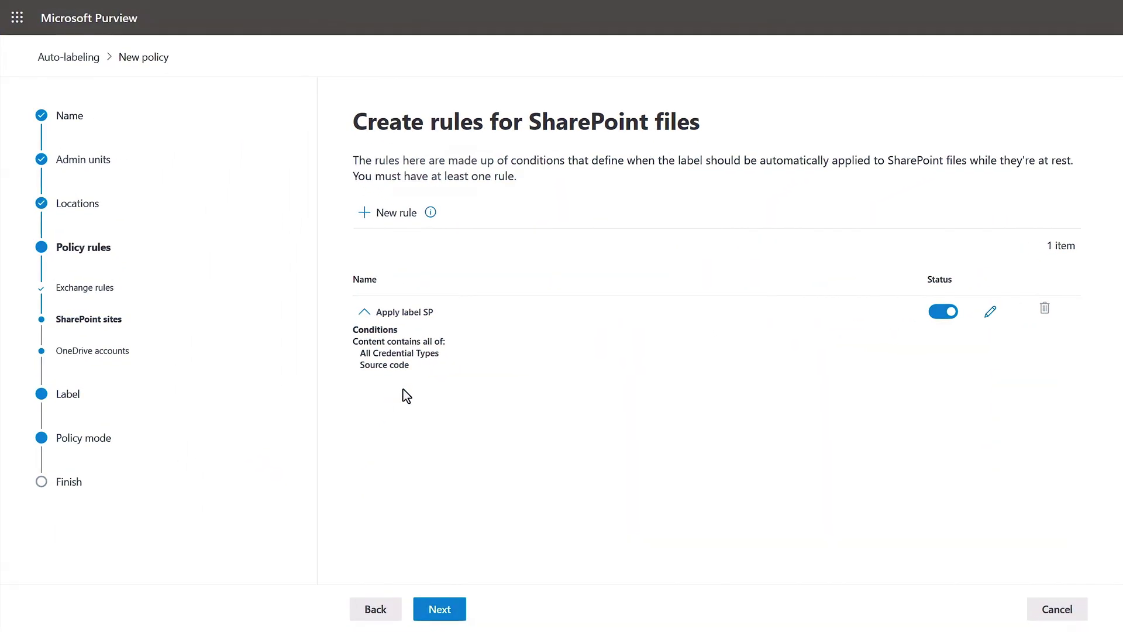
Step: Accept the SharePoint and OneDrive rules to reach the Highly Confidential label step
{"action": "left_click", "coordinate": [432, 614]}
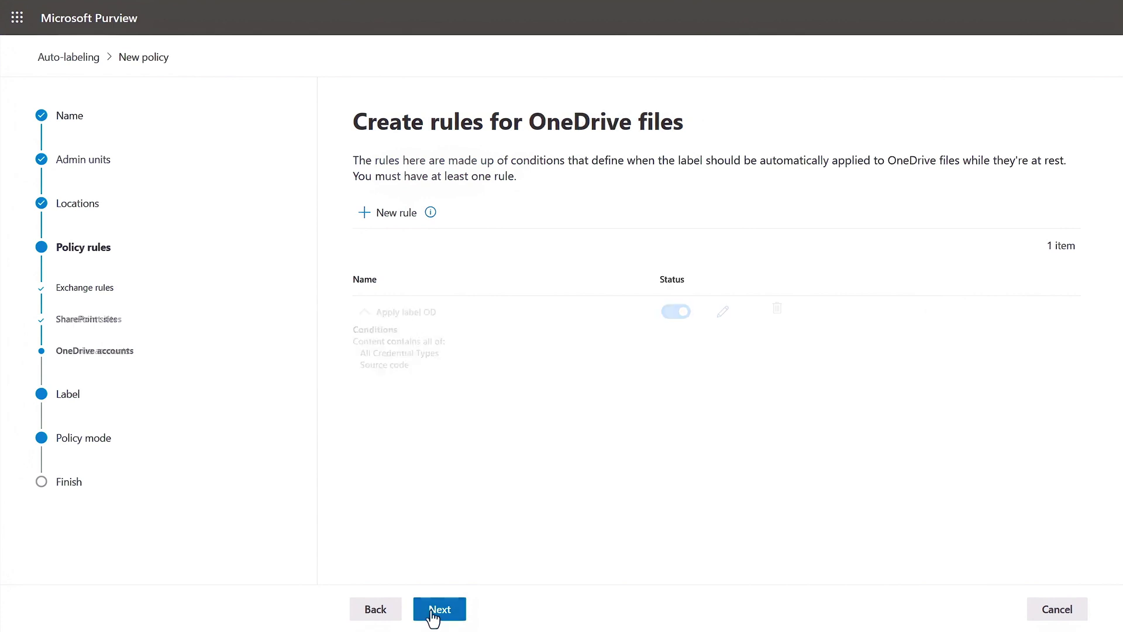
{"action": "left_click", "coordinate": [432, 614]}
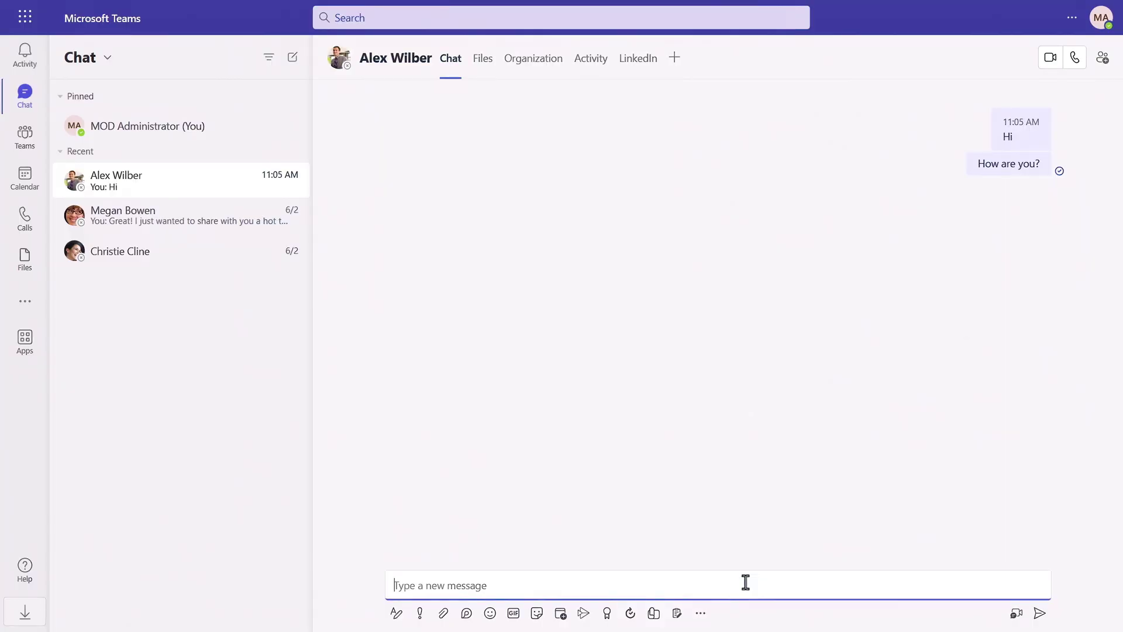
Step: Paste the stock-tip message into the Teams chat and send it
{"action": "type", "text": "Great! I just wanted to share with you a hot tip. The stock price is expected to start to soar after the announcement this afternoon. It may be beneficial to capitalize ahead of time 😜"}
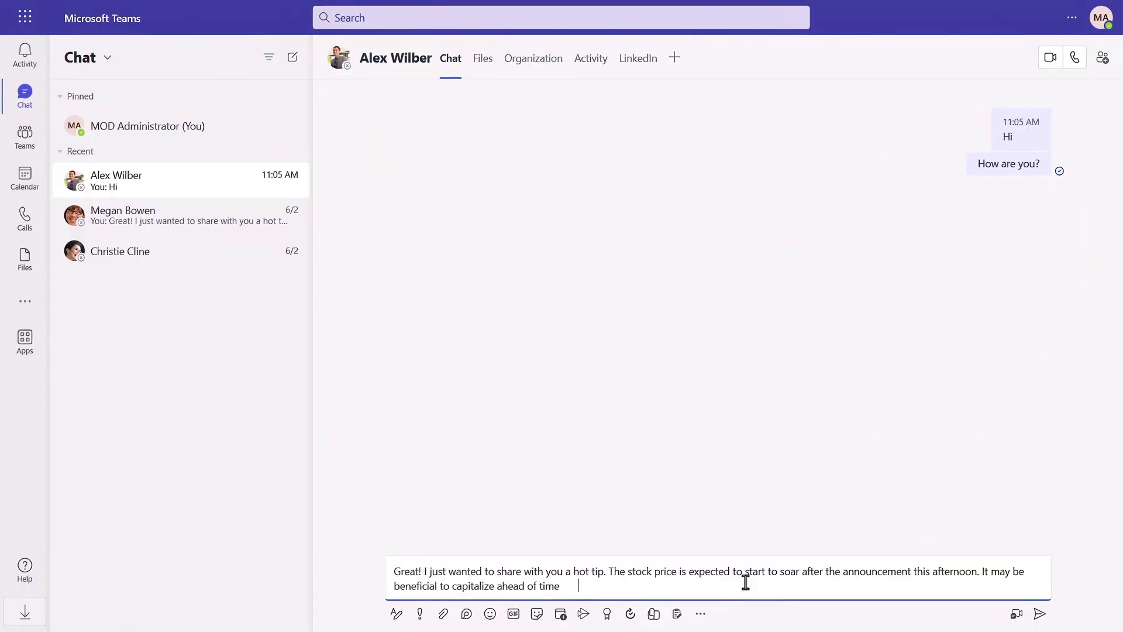
{"action": "key", "text": "Return"}
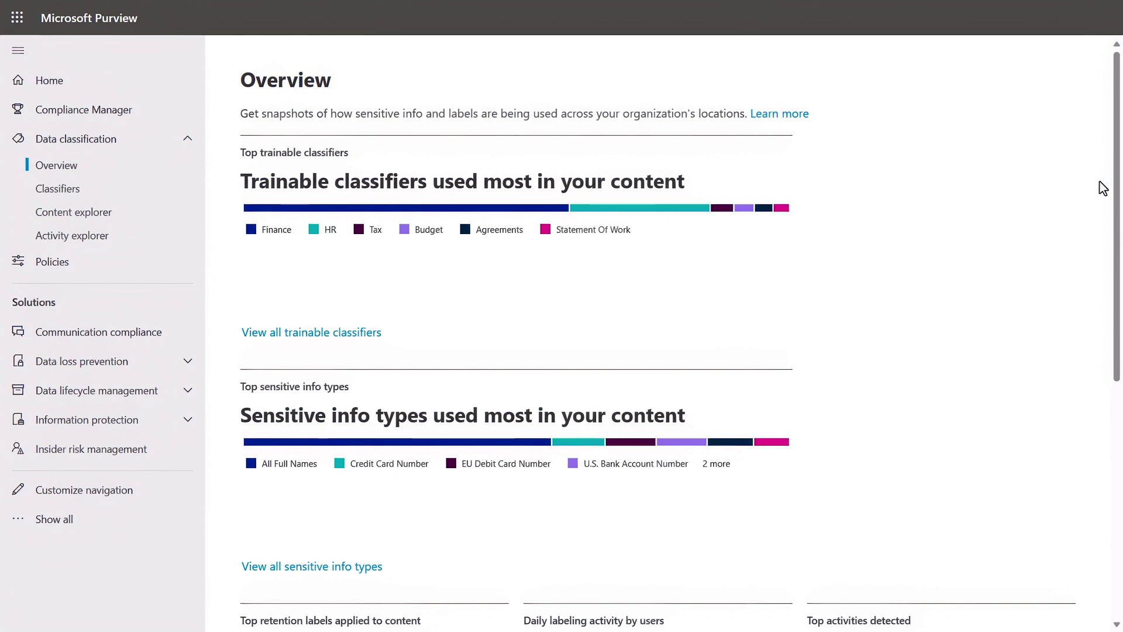
Step: Go to Classifiers and start the scanning process for custom trainable classifiers
{"action": "left_click", "coordinate": [59, 189]}
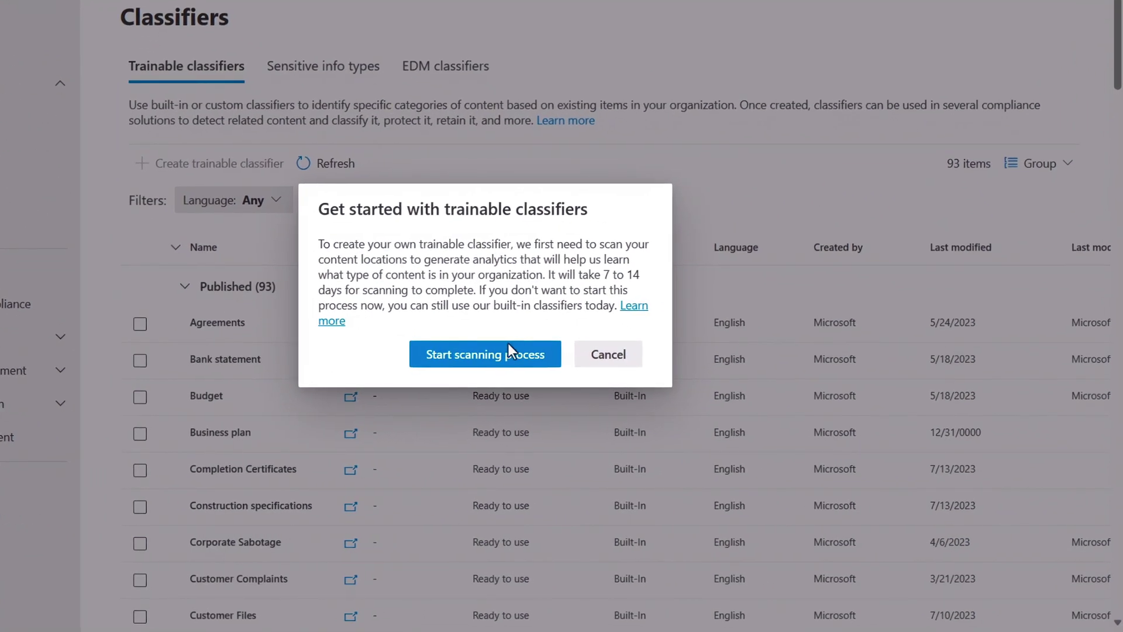
{"action": "left_click", "coordinate": [504, 357]}
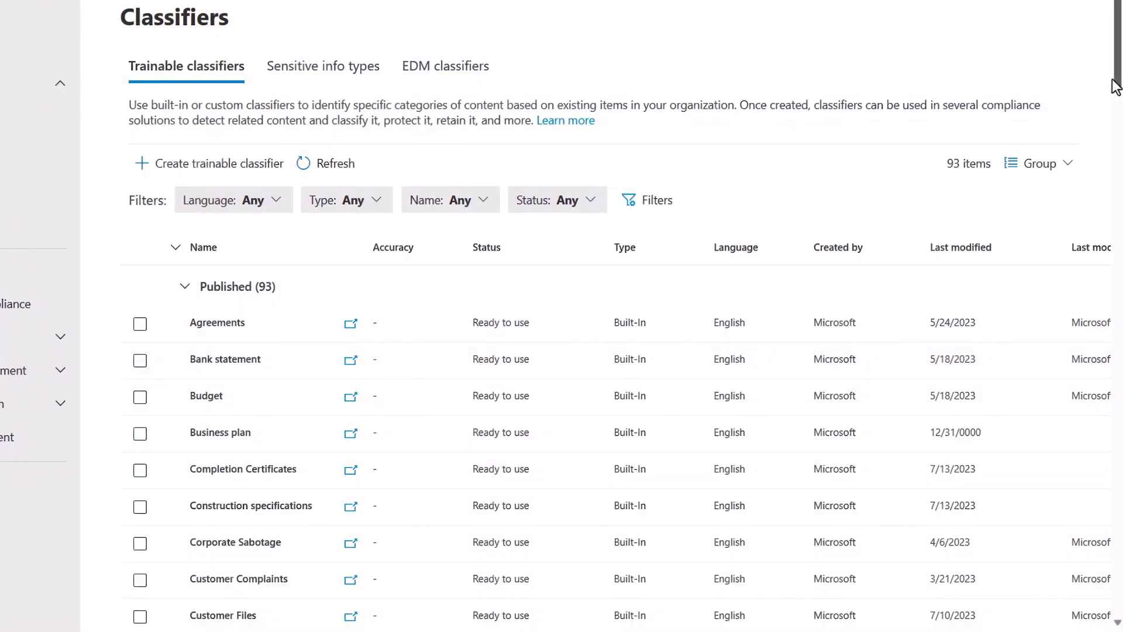
{"action": "mouse_move", "coordinate": [1116, 82]}
{"action": "left_mouse_down"}
{"action": "mouse_move", "coordinate": [1106, 143]}
{"action": "mouse_move", "coordinate": [1114, 228]}
{"action": "mouse_move", "coordinate": [1114, 69]}
{"action": "left_mouse_up"}
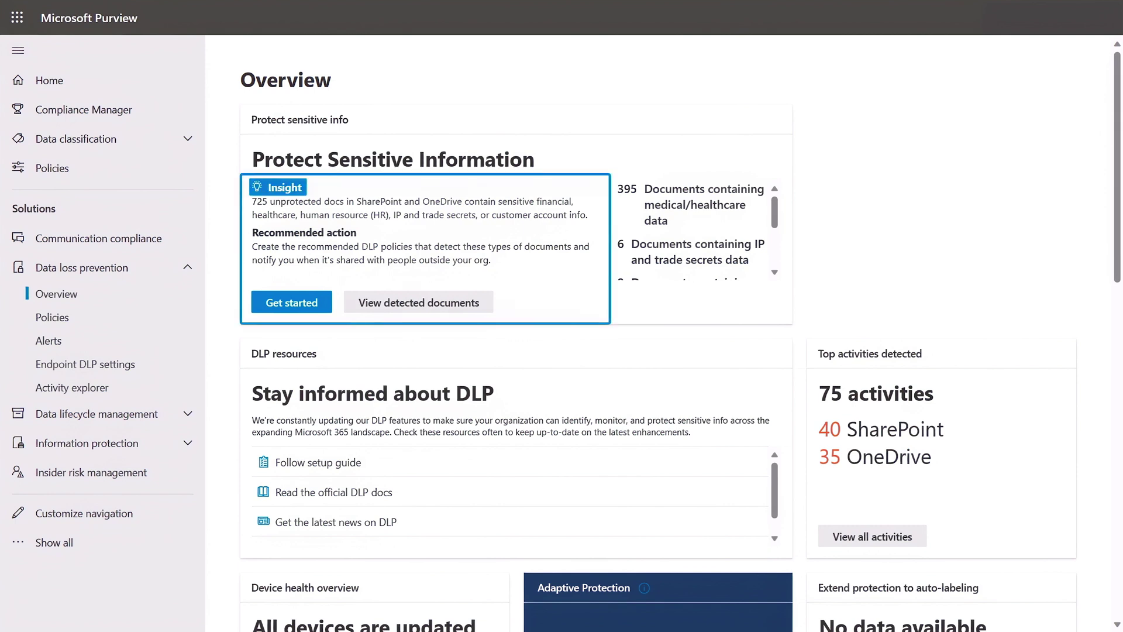
Step: Review detected documents, then create the default IP and Trade Secrets policy for M365 and Endpoint
{"action": "left_click", "coordinate": [399, 308]}
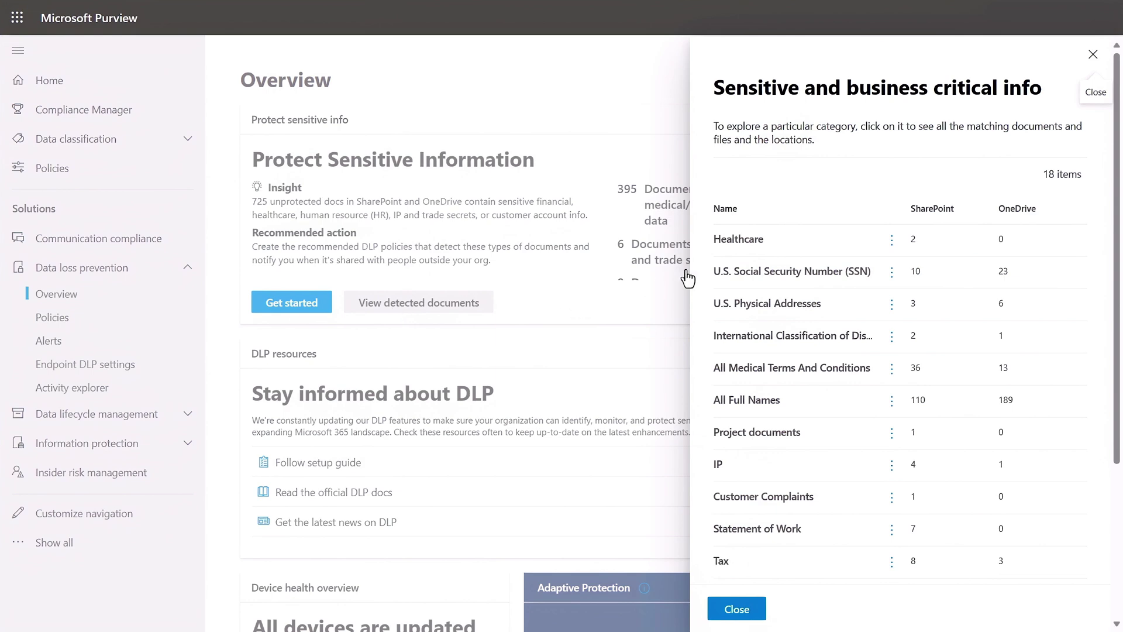
{"action": "left_click", "coordinate": [739, 610]}
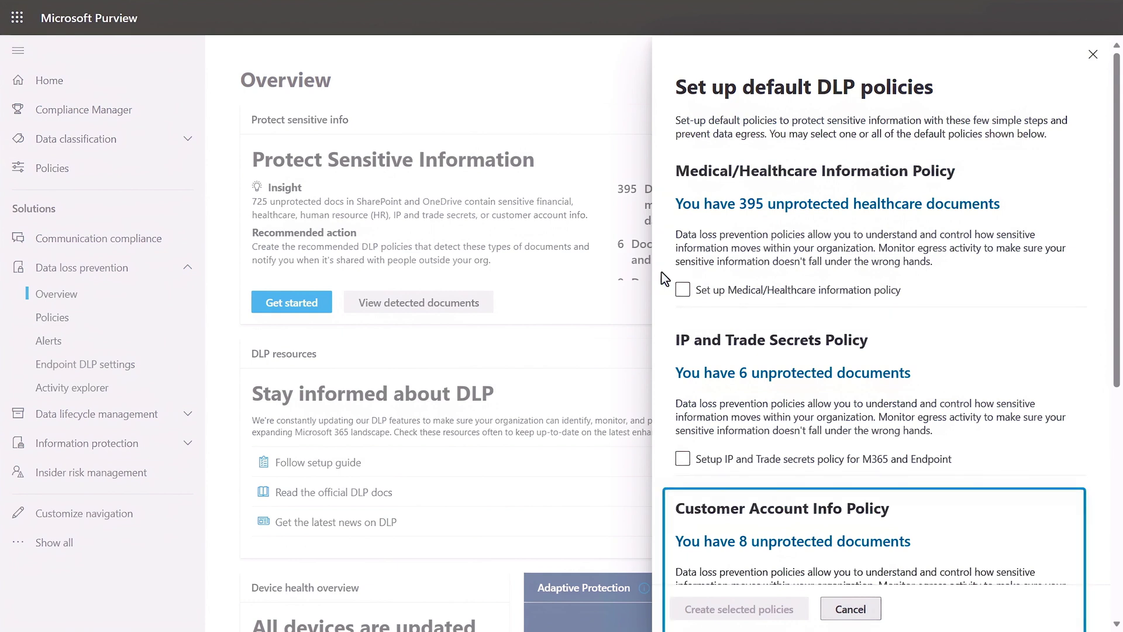
{"action": "left_click", "coordinate": [678, 459]}
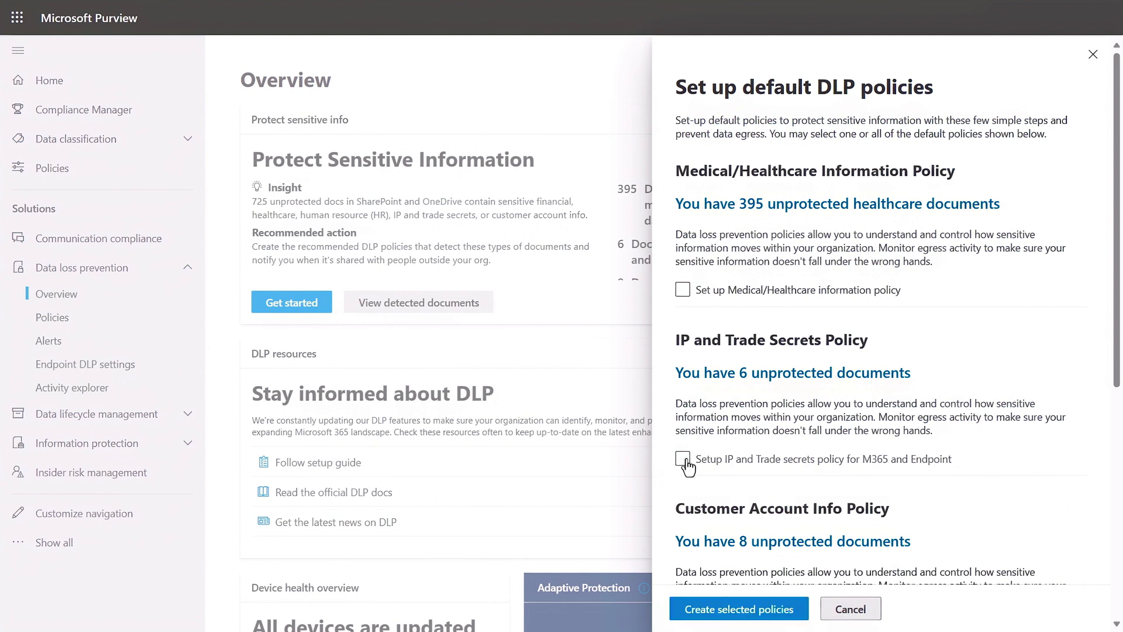
{"action": "left_click", "coordinate": [737, 608]}
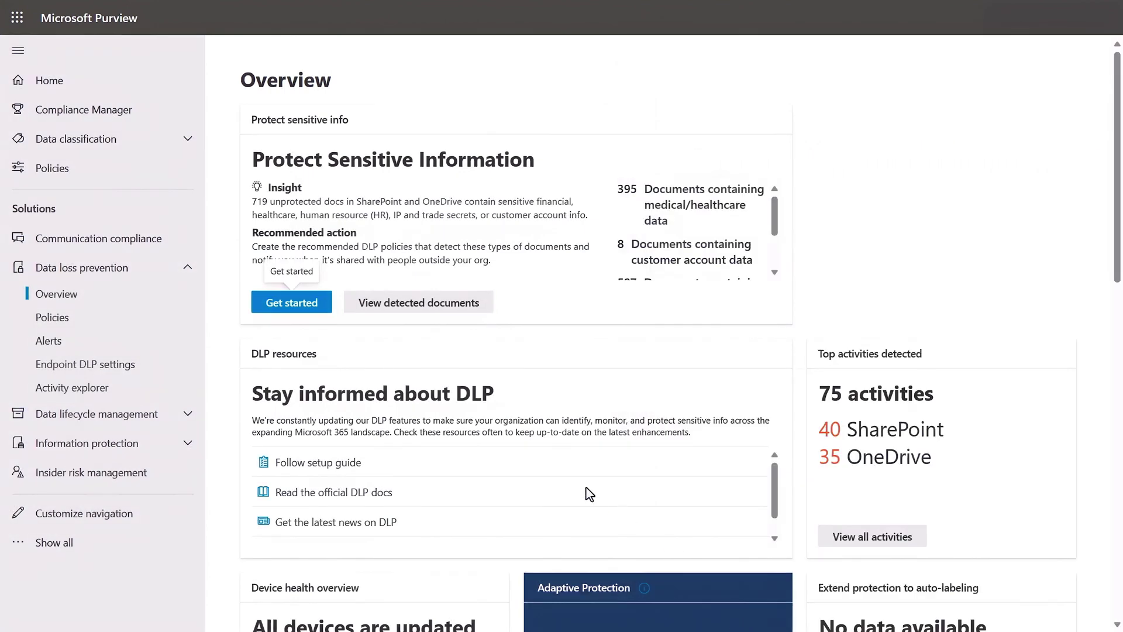
{"action": "left_click", "coordinate": [79, 320]}
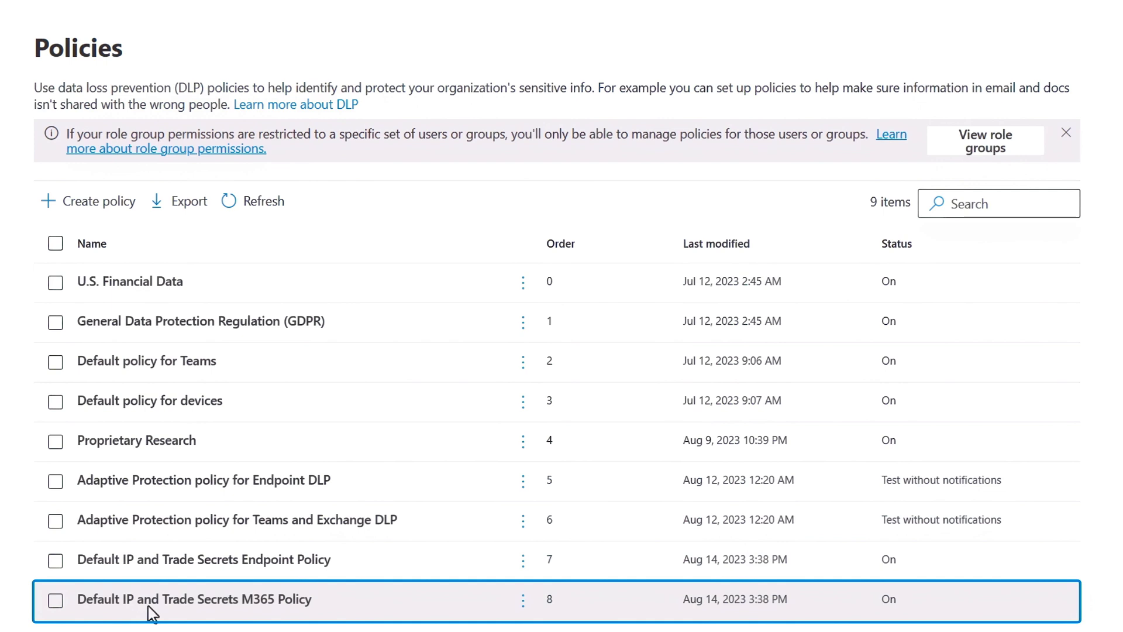
Step: Select the Default IP and Trade Secrets M365 Policy and close its details pane
{"action": "left_click", "coordinate": [149, 608]}
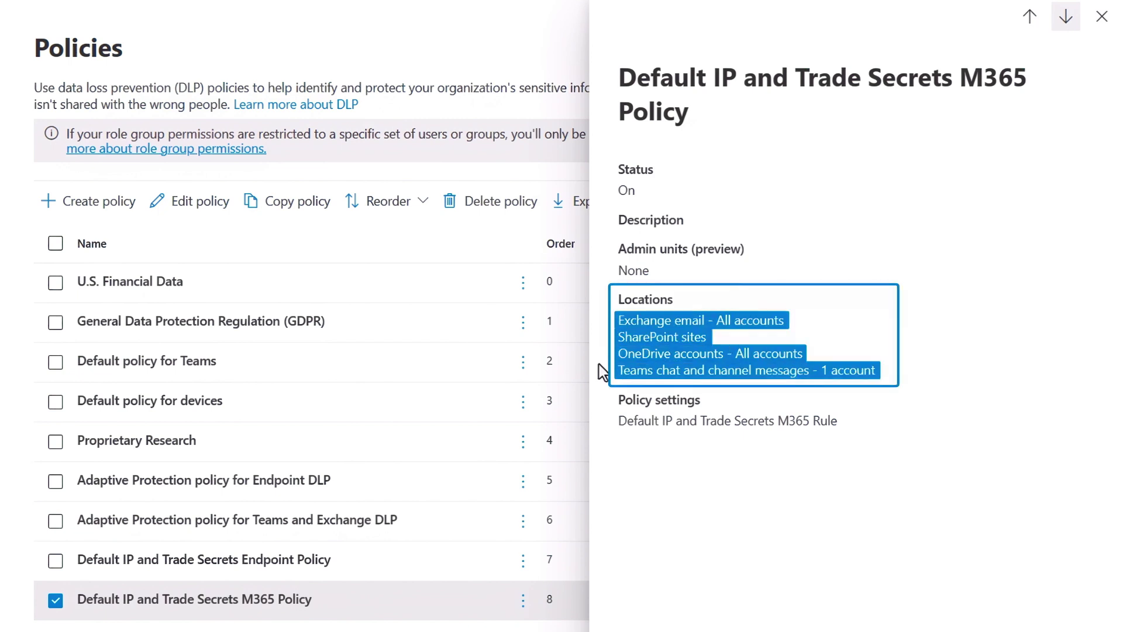
{"action": "left_click", "coordinate": [1099, 25]}
Step: Open the Default IP and Trade Secrets M365 rule for editing and review its conditions and actions
{"action": "left_click", "coordinate": [198, 200]}
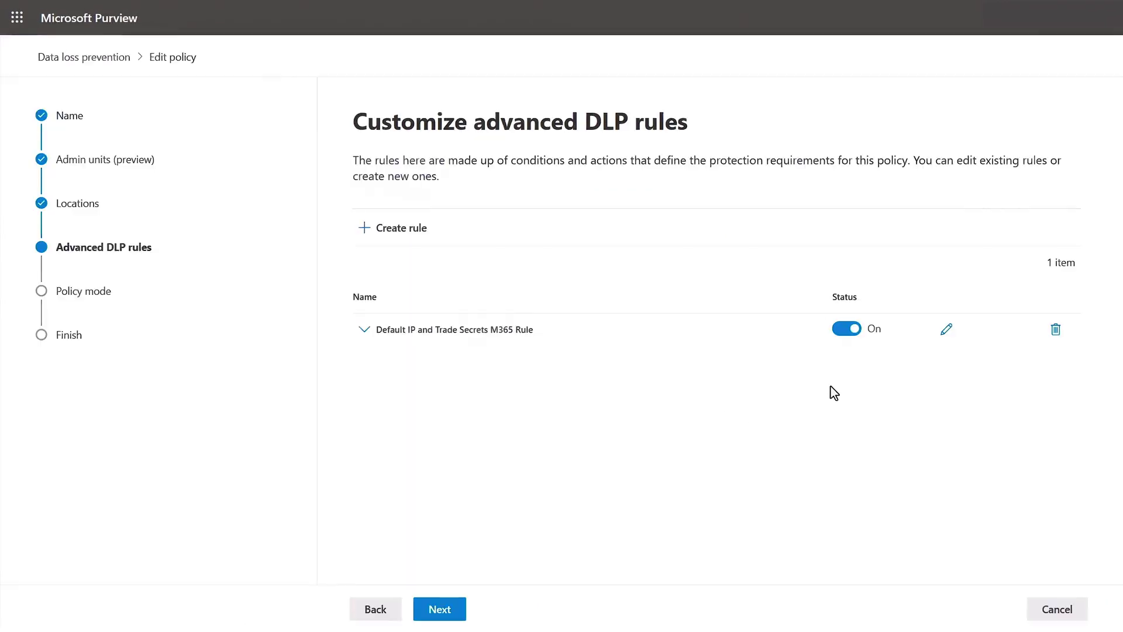
{"action": "left_click", "coordinate": [946, 337]}
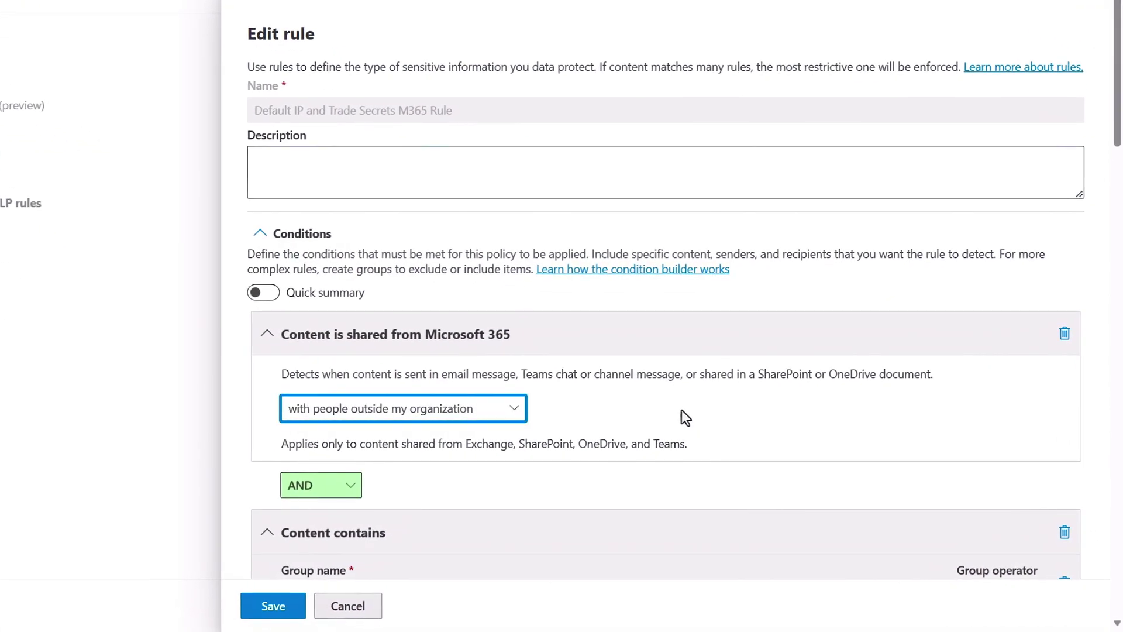
{"action": "scroll", "coordinate": [718, 409], "scroll_direction": "down", "scroll_amount": 4}
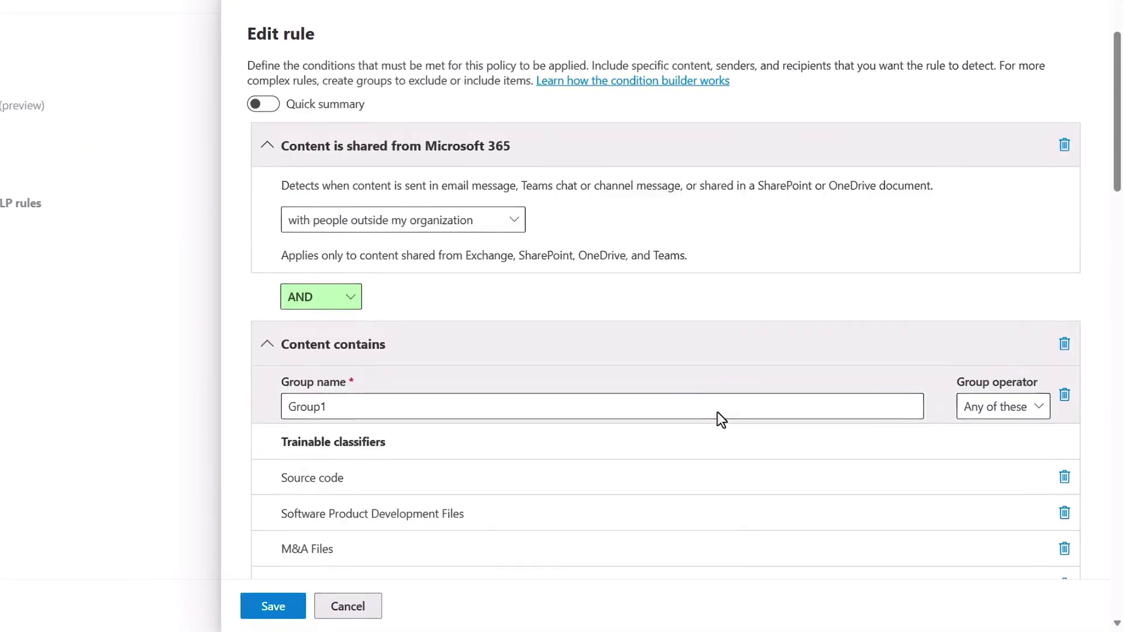
{"action": "scroll", "coordinate": [725, 404], "scroll_direction": "down", "scroll_amount": 2}
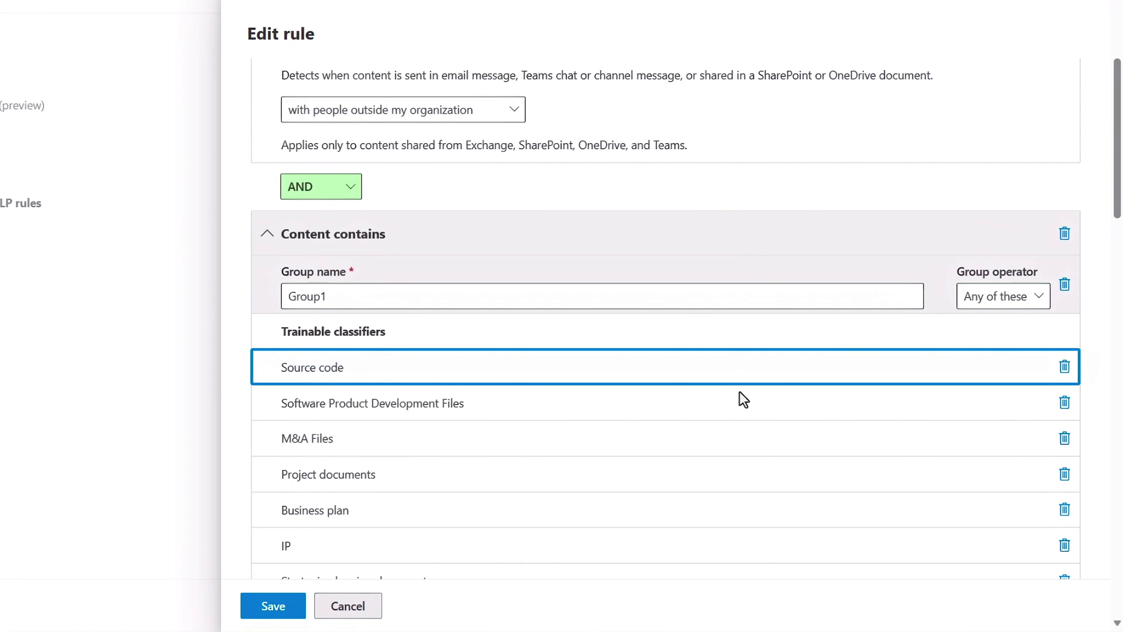
{"action": "scroll", "coordinate": [739, 392], "scroll_direction": "down", "scroll_amount": 2}
{"action": "scroll", "coordinate": [739, 391], "scroll_direction": "down", "scroll_amount": 2}
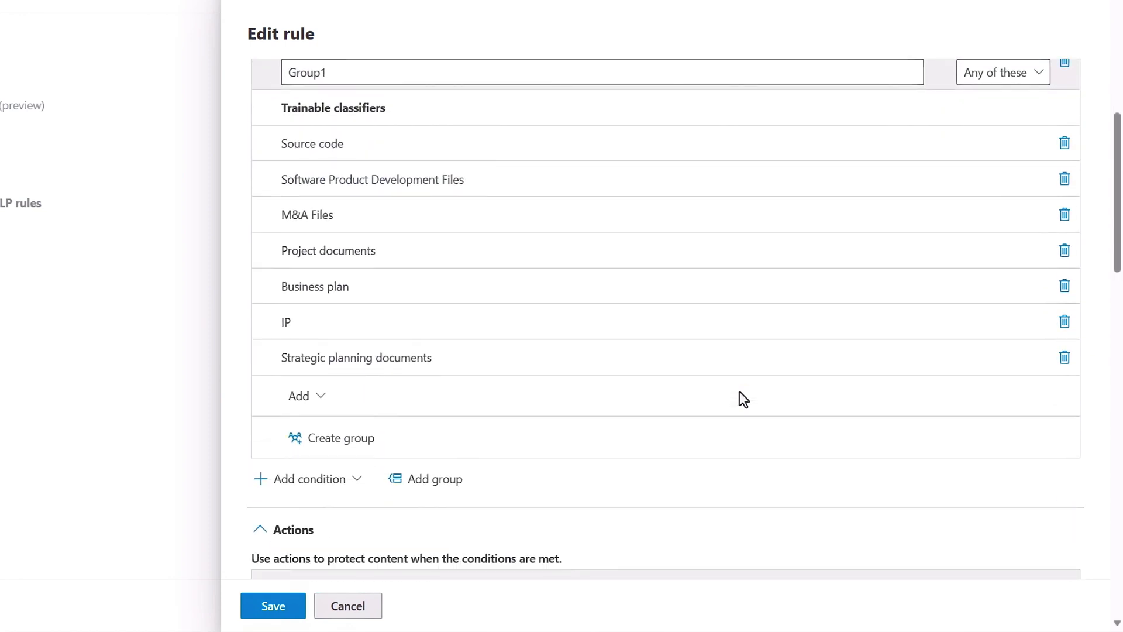
{"action": "scroll", "coordinate": [739, 391], "scroll_direction": "down", "scroll_amount": 1}
{"action": "scroll", "coordinate": [737, 430], "scroll_direction": "down", "scroll_amount": 3}
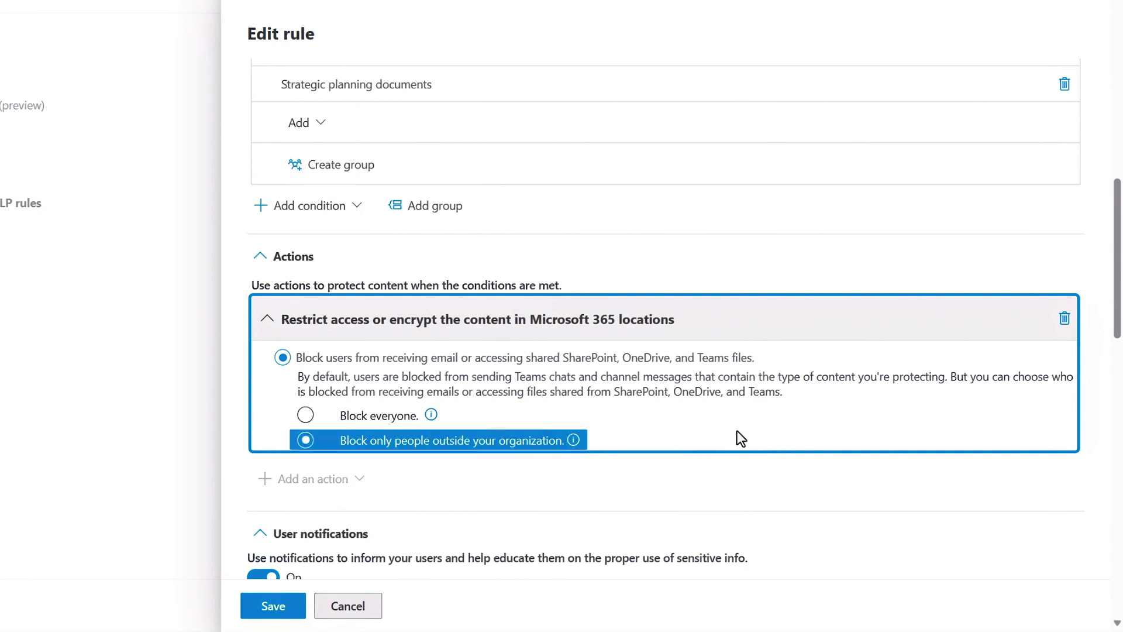
{"action": "scroll", "coordinate": [737, 436], "scroll_direction": "down", "scroll_amount": 8}
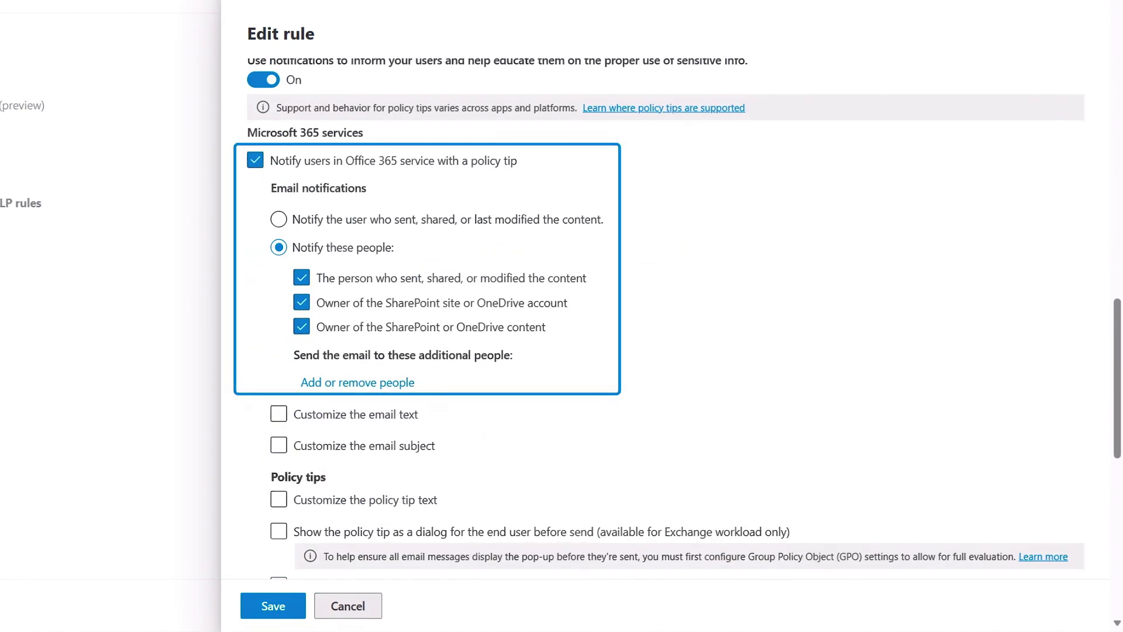
Step: Enable a customized email text and a customized email subject for the rule's user notifications
{"action": "left_click", "coordinate": [279, 414]}
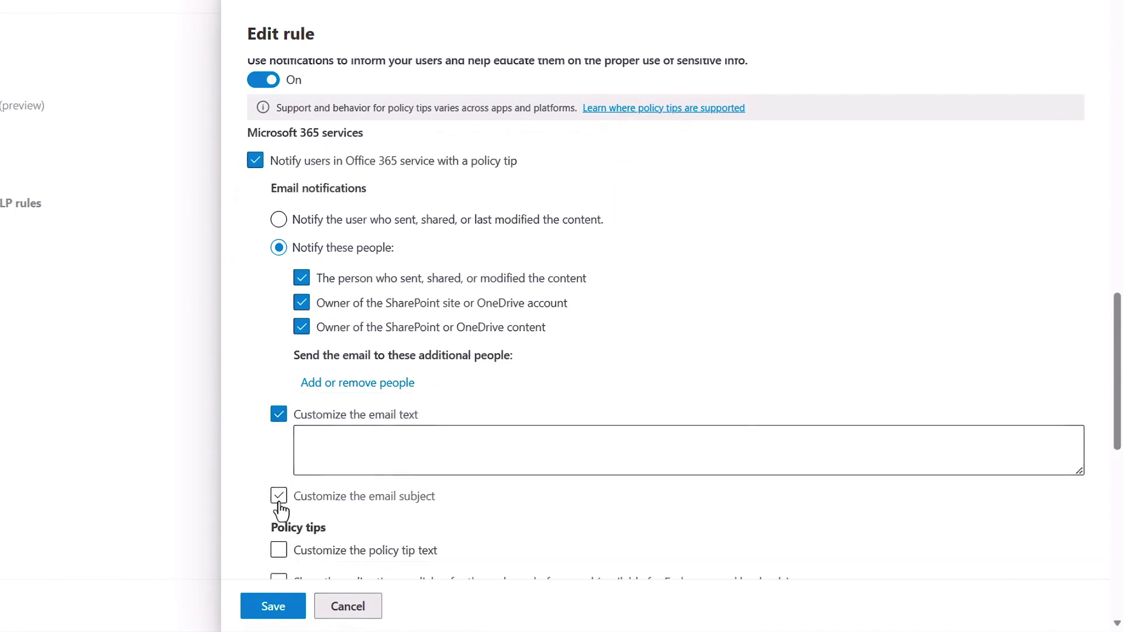
{"action": "left_click", "coordinate": [279, 495]}
{"action": "left_click", "coordinate": [308, 518]}
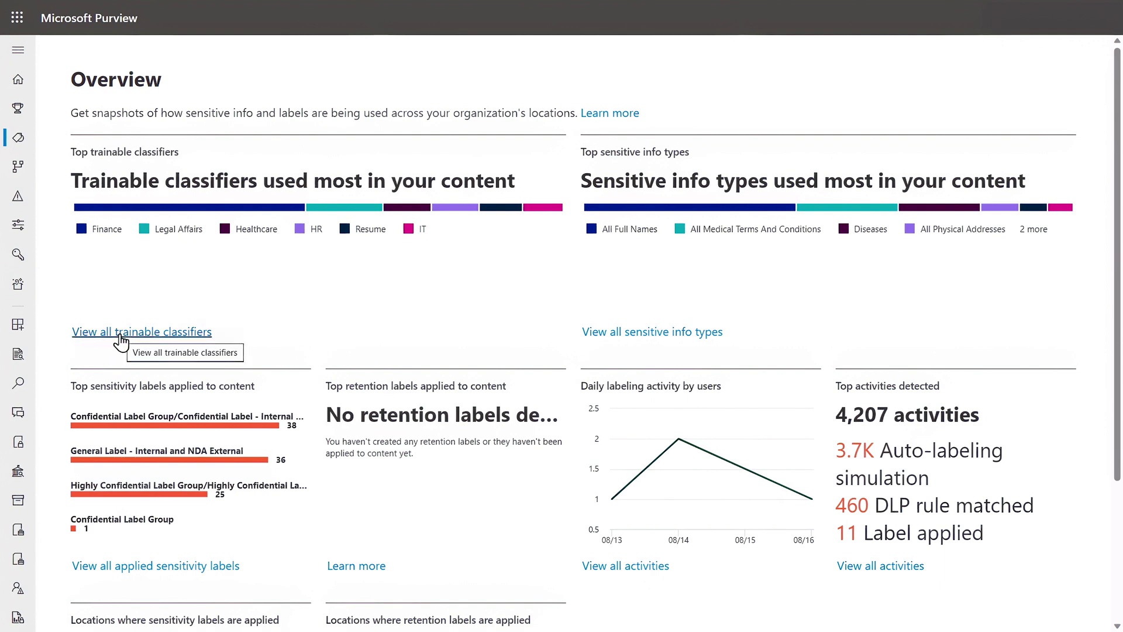
Step: Filter Content explorer to the Source code trainable classifier, showing 3 OneDrive and 7 SharePoint files
{"action": "left_click", "coordinate": [118, 334]}
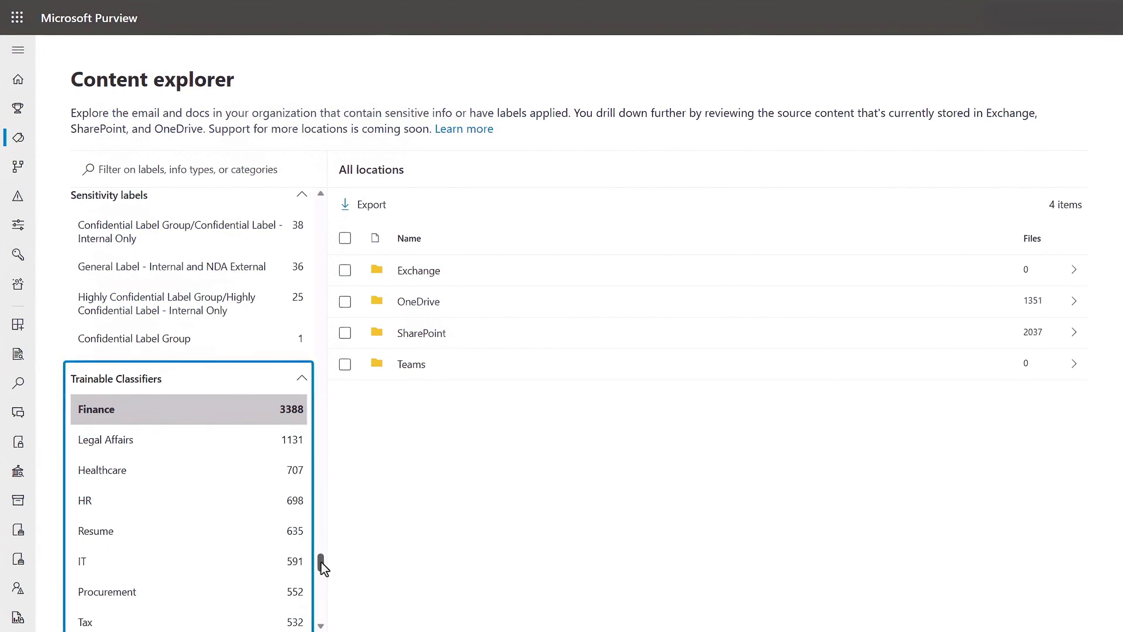
{"action": "left_click_drag", "start_coordinate": [321, 562], "coordinate": [321, 617]}
{"action": "left_click", "coordinate": [195, 316]}
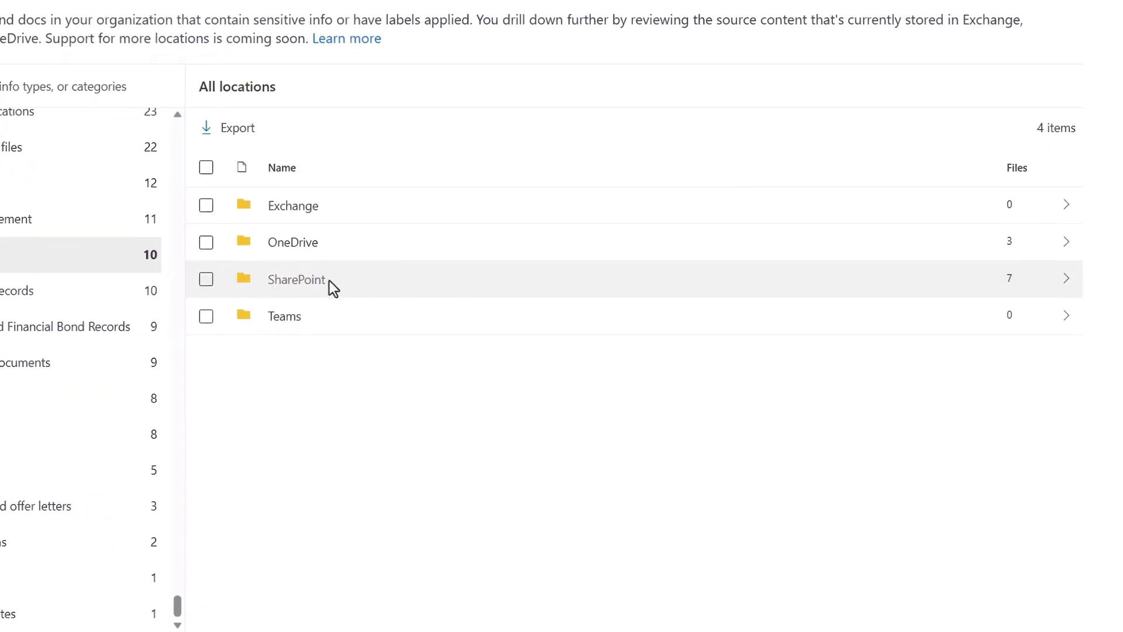
Step: Preview Web Design.docx from the root SharePoint site full-page and mark it as a Source code match
{"action": "left_click", "coordinate": [328, 278]}
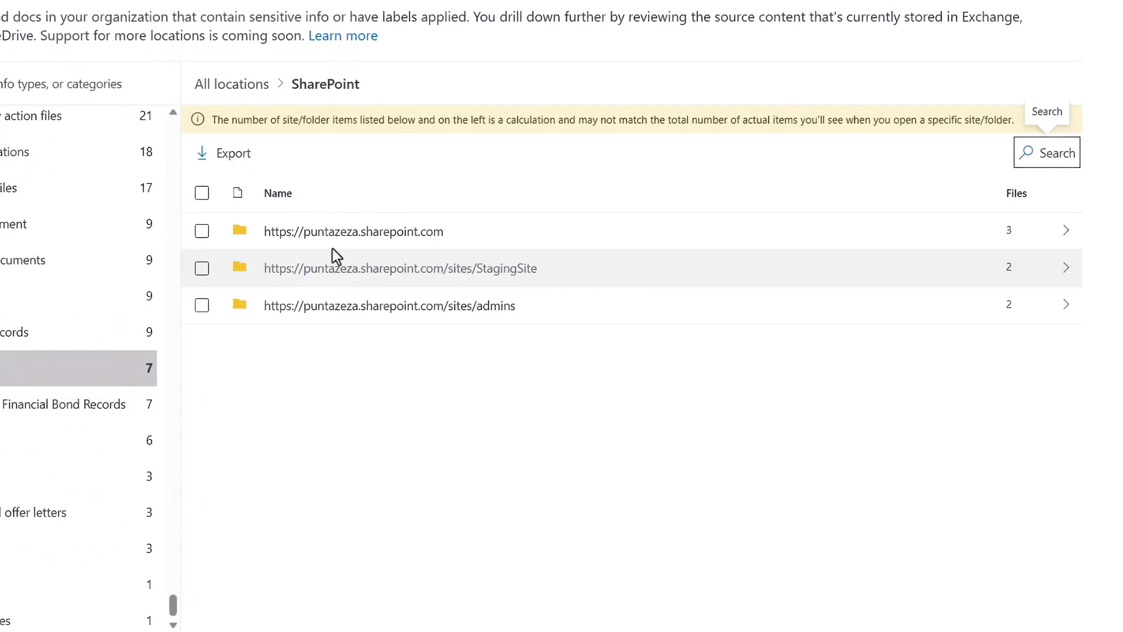
{"action": "left_click", "coordinate": [332, 235]}
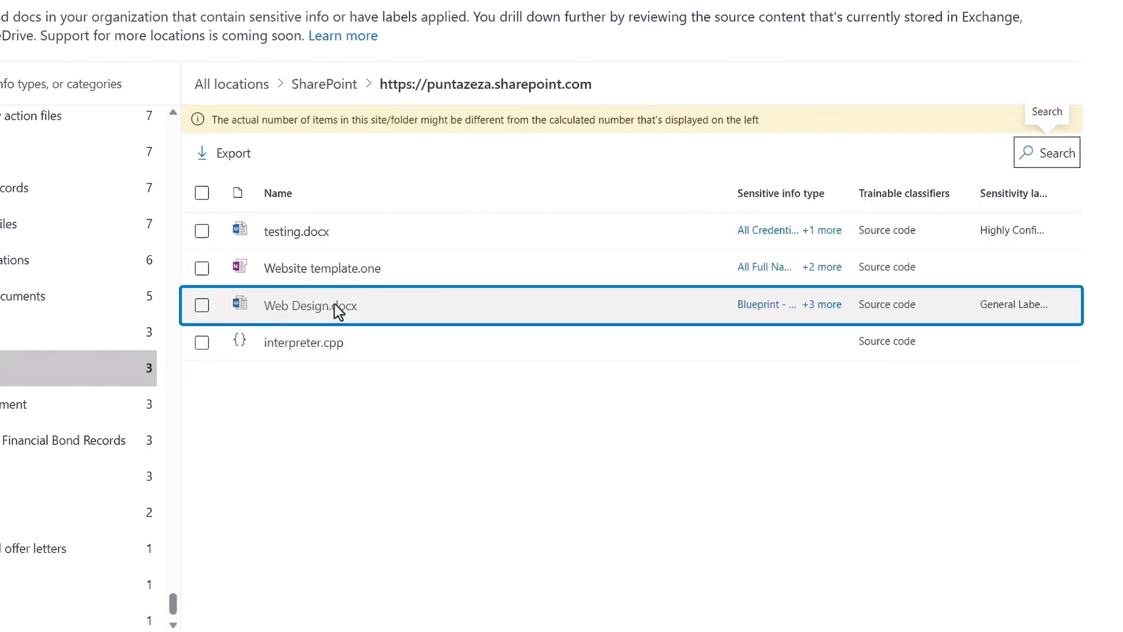
{"action": "left_click", "coordinate": [334, 304]}
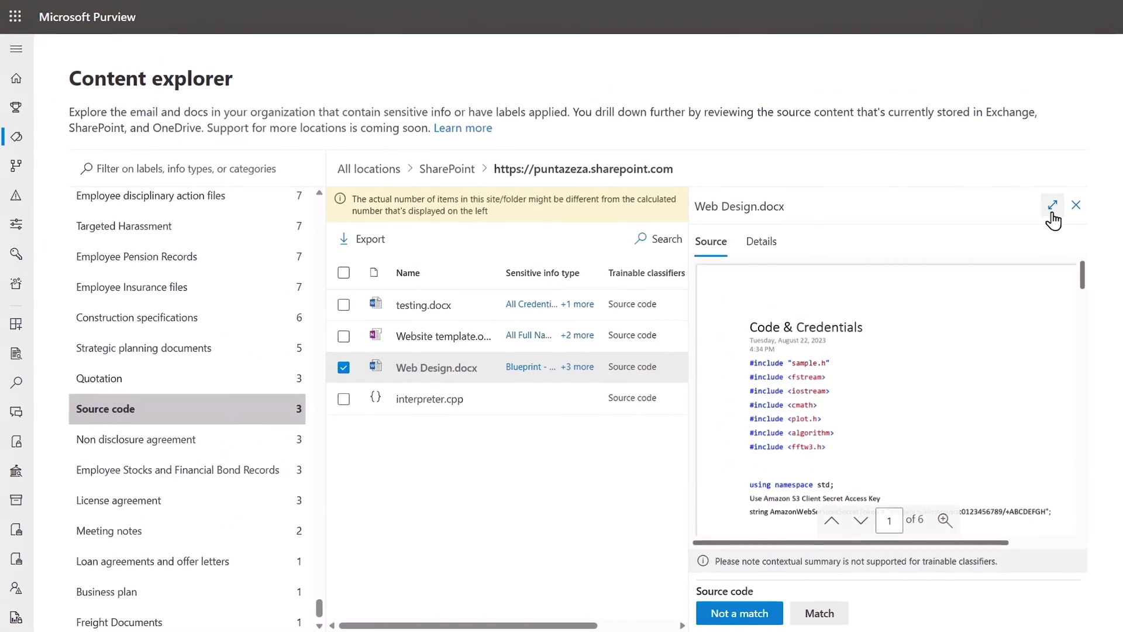
{"action": "left_click", "coordinate": [1052, 209]}
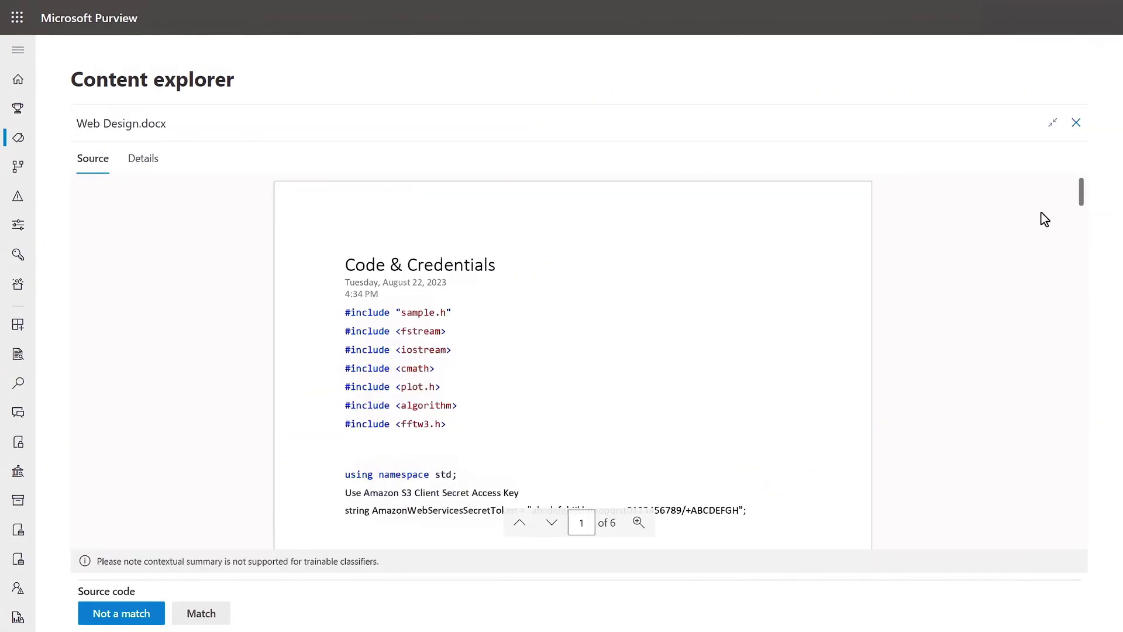
{"action": "scroll", "coordinate": [446, 464], "scroll_direction": "down", "scroll_amount": 5}
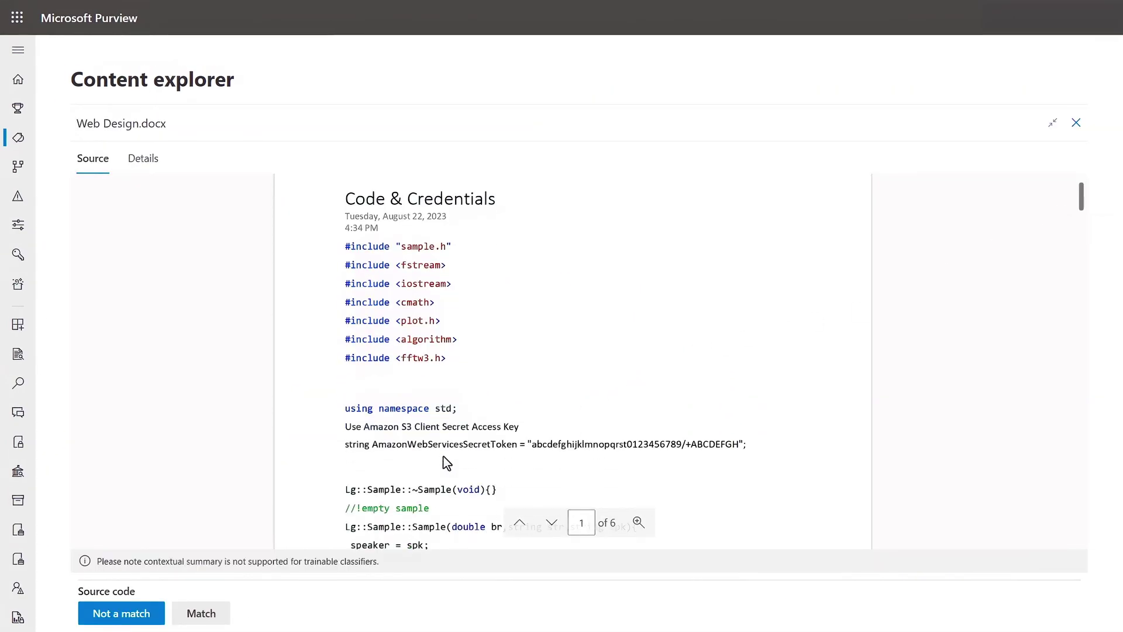
{"action": "left_click", "coordinate": [201, 615]}
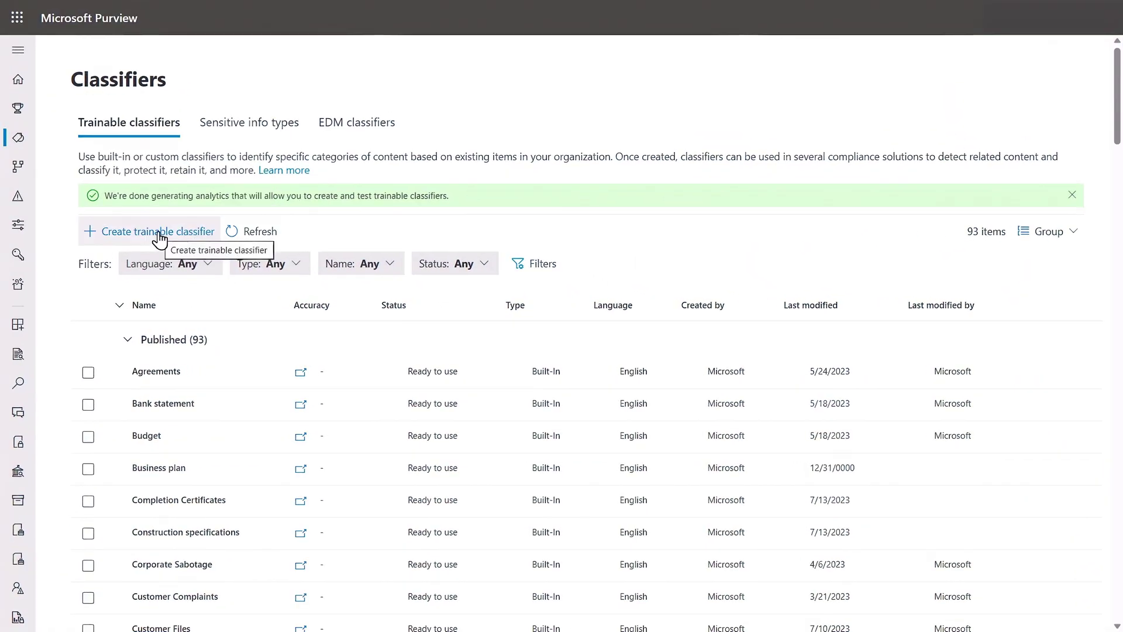
Step: Name the new trainable classifier 'Customer Operations' and fill in its description
{"action": "left_click", "coordinate": [160, 234]}
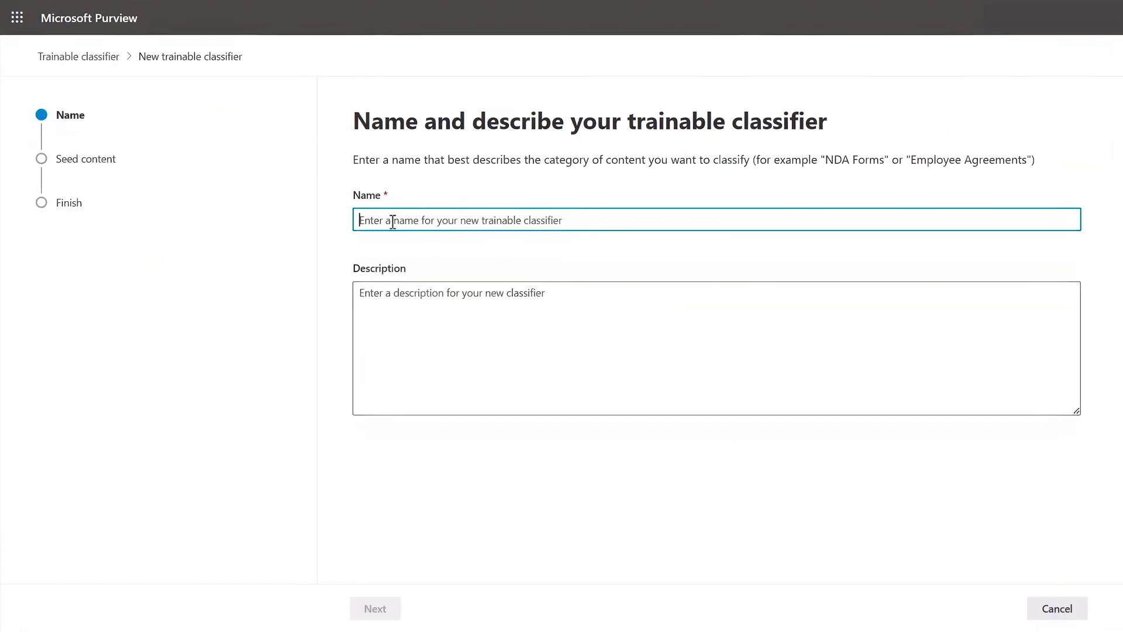
{"action": "type", "text": "Customer Operations"}
{"action": "key", "text": "Tab"}
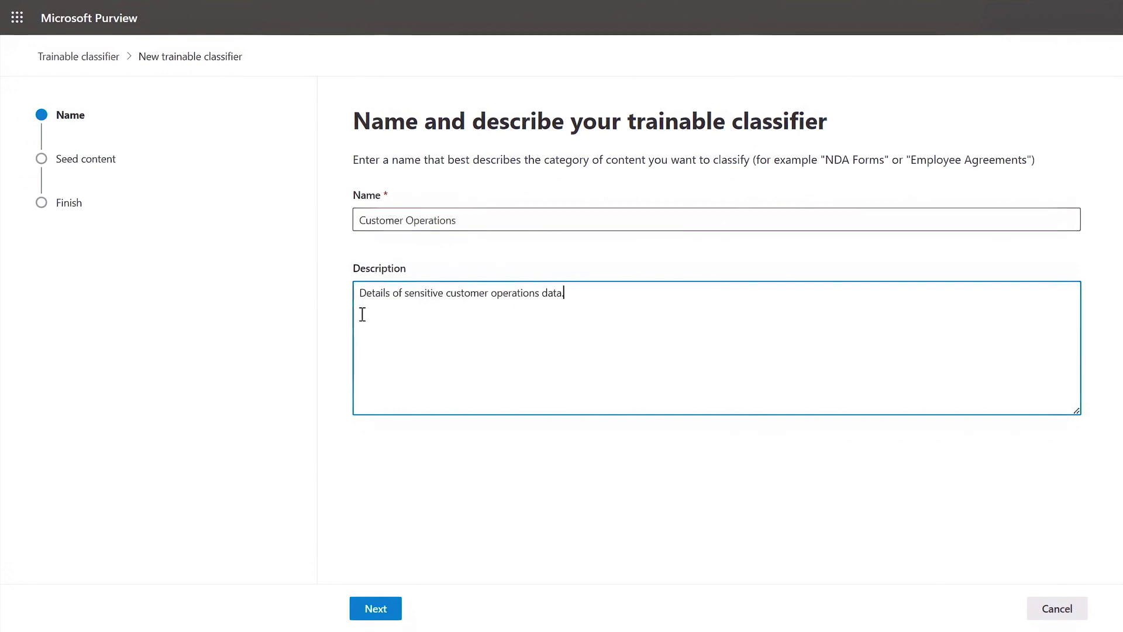
{"action": "left_click", "coordinate": [375, 609]}
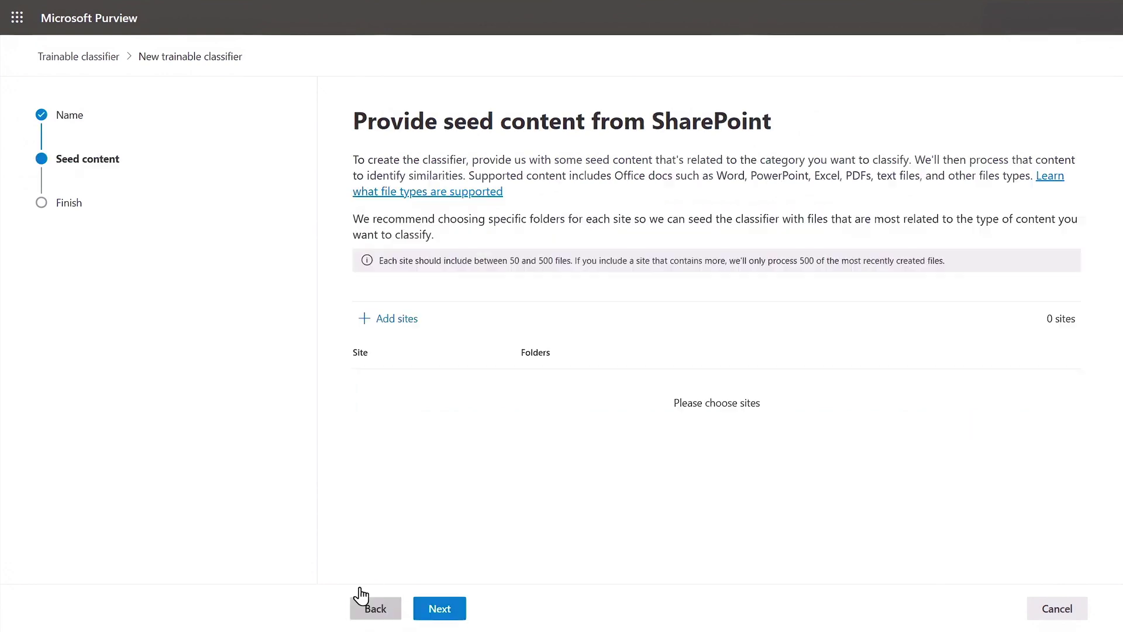
Step: Seed the classifier from the Communication site's ML - Customer Operations folder and create it
{"action": "left_click", "coordinate": [393, 326]}
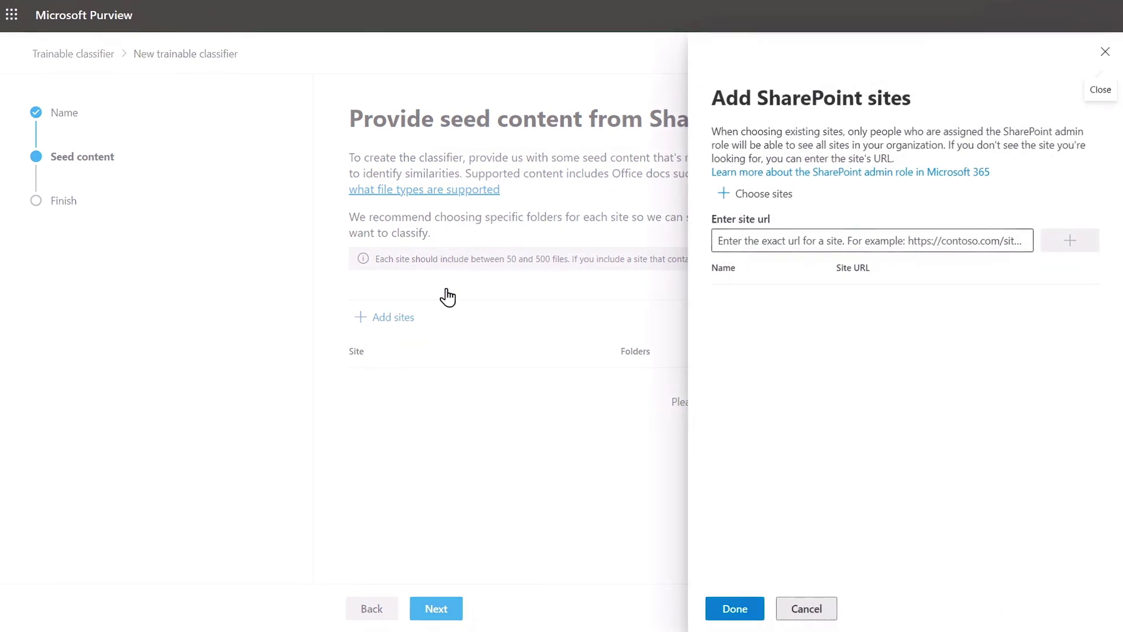
{"action": "left_click", "coordinate": [725, 146]}
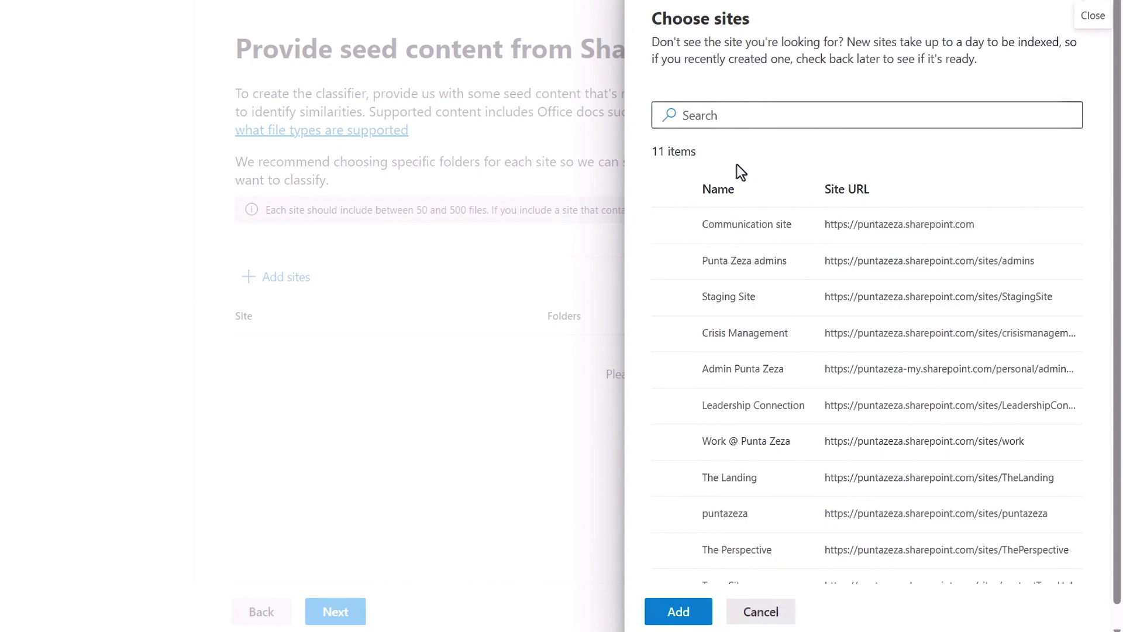
{"action": "left_click", "coordinate": [734, 223]}
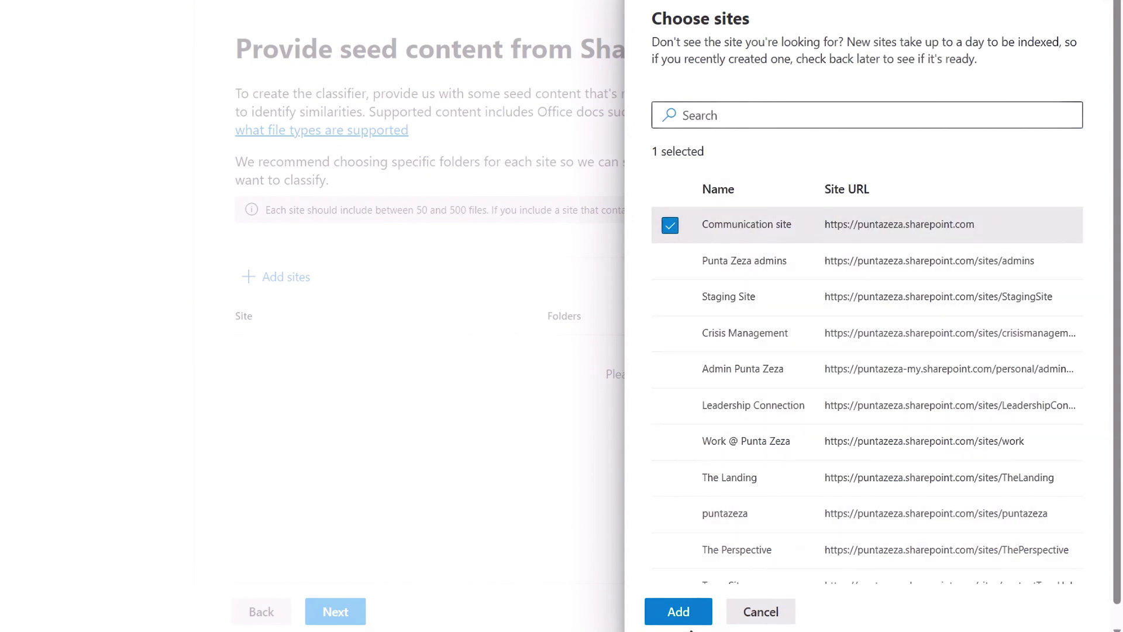
{"action": "left_click", "coordinate": [679, 611]}
{"action": "left_click", "coordinate": [677, 610]}
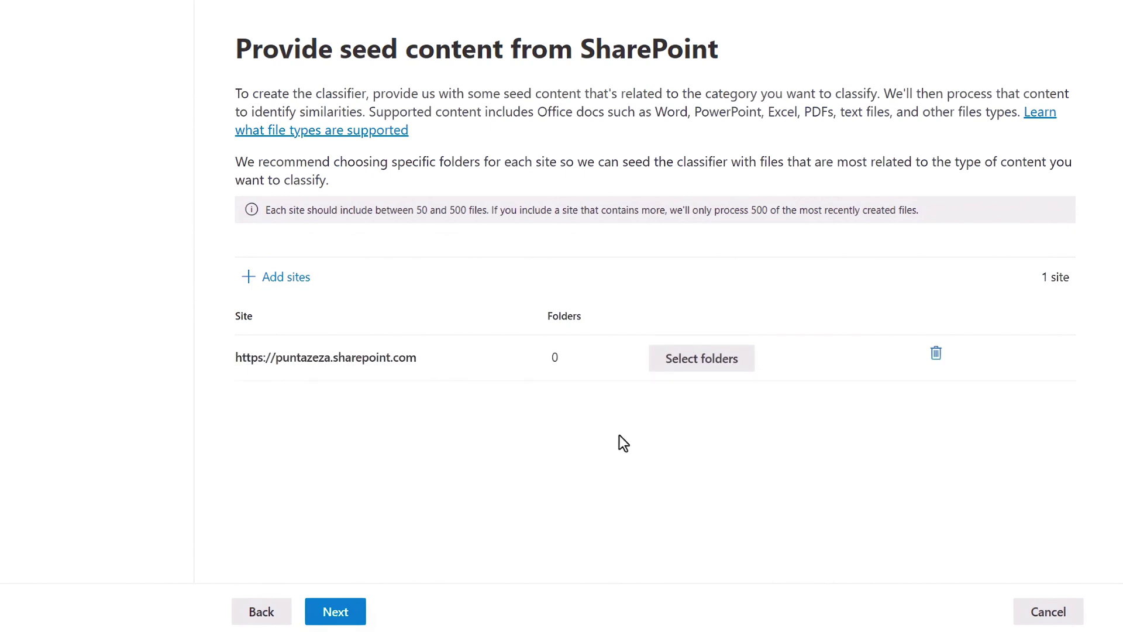
{"action": "left_click", "coordinate": [704, 357]}
{"action": "scroll", "coordinate": [789, 479], "scroll_direction": "down", "scroll_amount": 4}
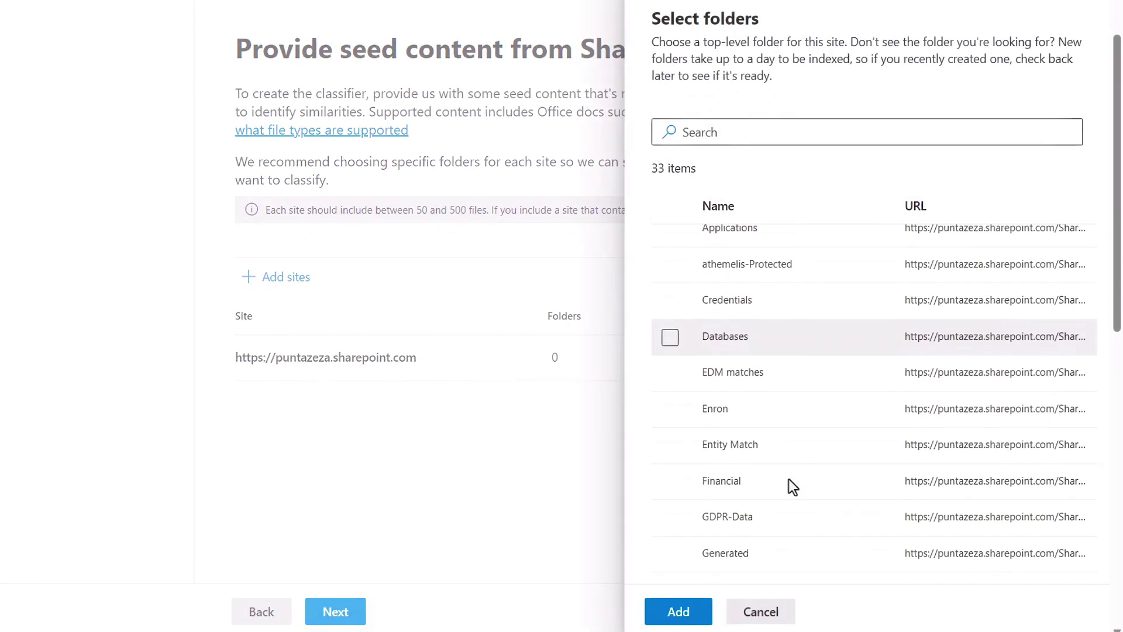
{"action": "scroll", "coordinate": [788, 479], "scroll_direction": "down", "scroll_amount": 7}
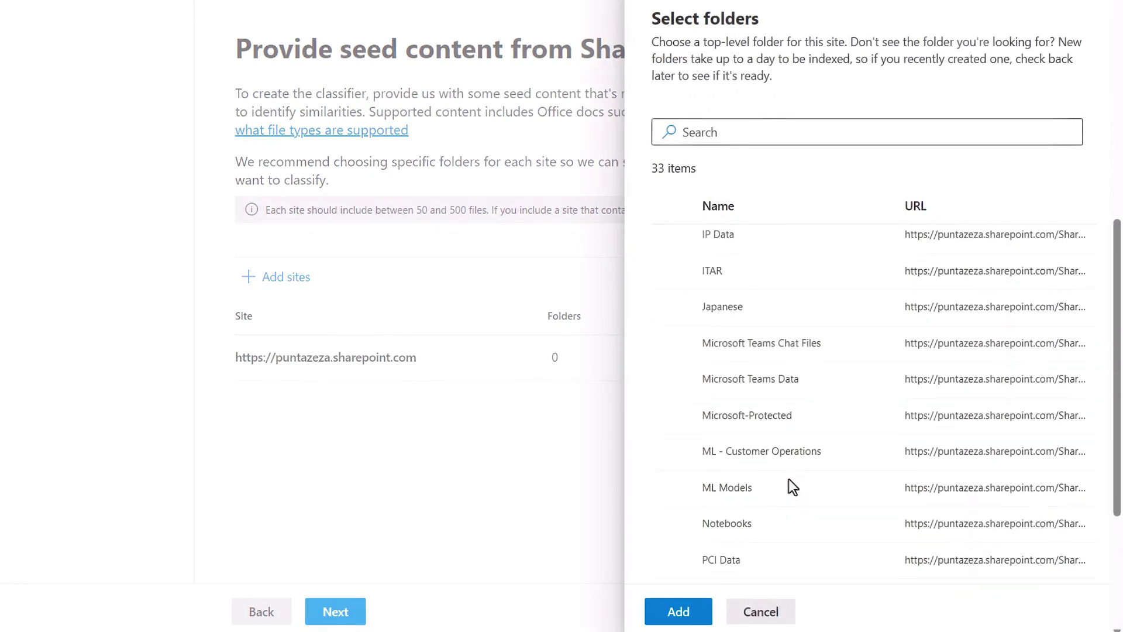
{"action": "left_click", "coordinate": [754, 409]}
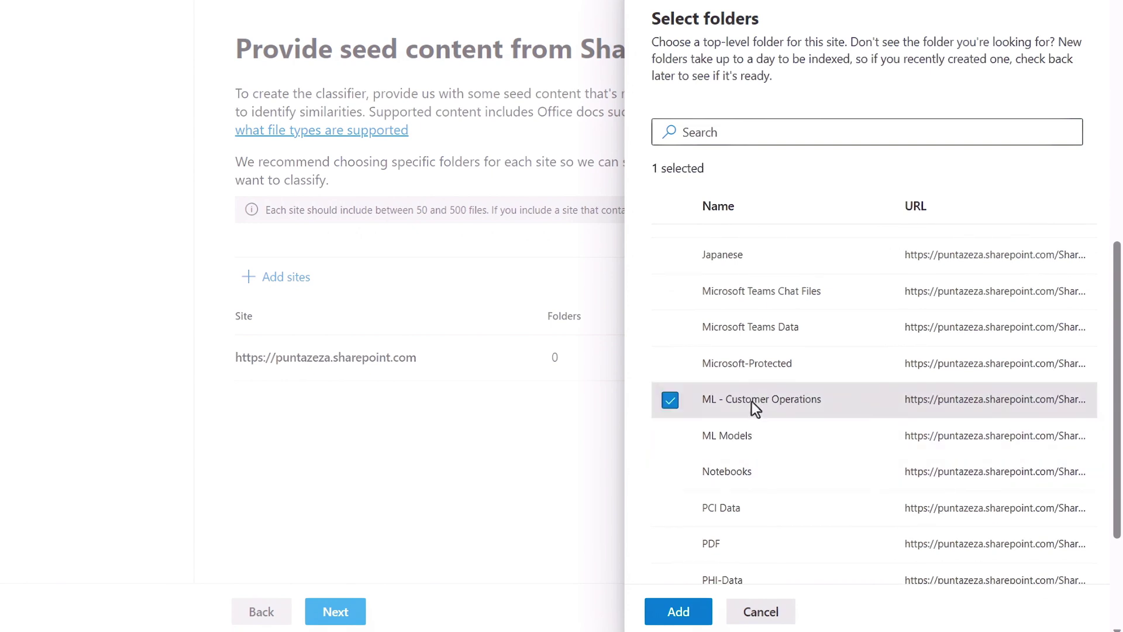
{"action": "left_click", "coordinate": [677, 613]}
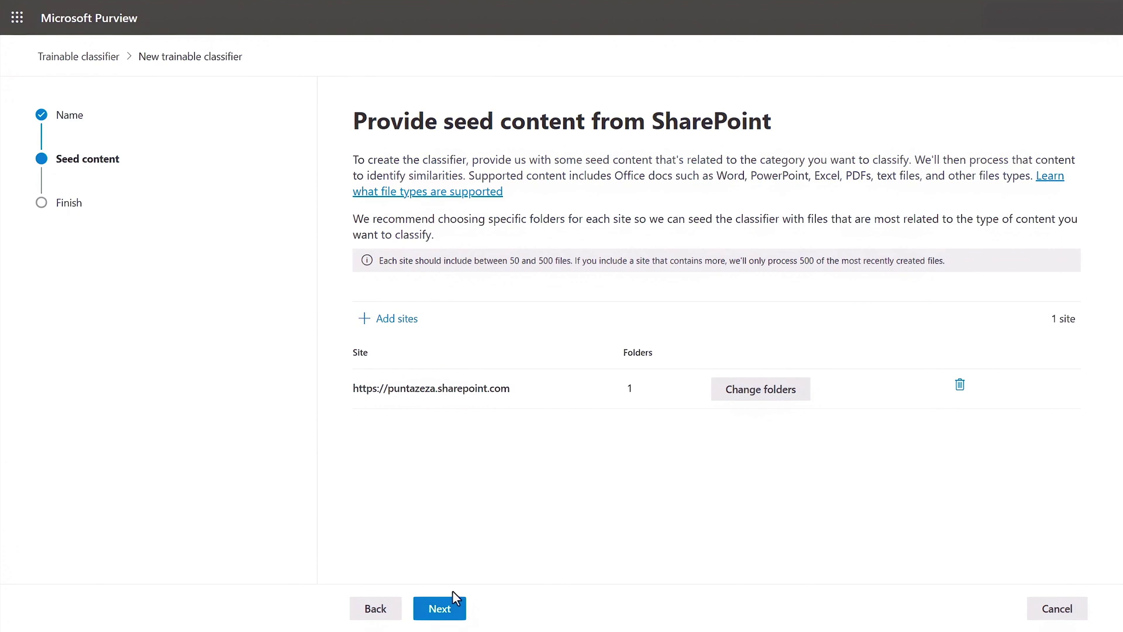
{"action": "left_click", "coordinate": [443, 608]}
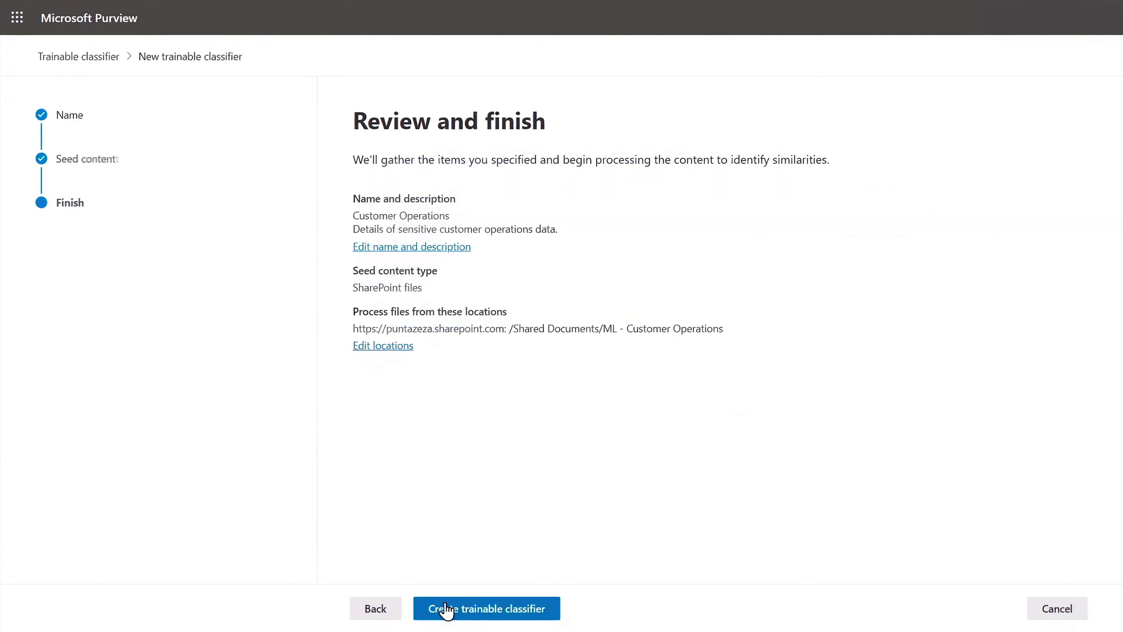
{"action": "left_click", "coordinate": [462, 611]}
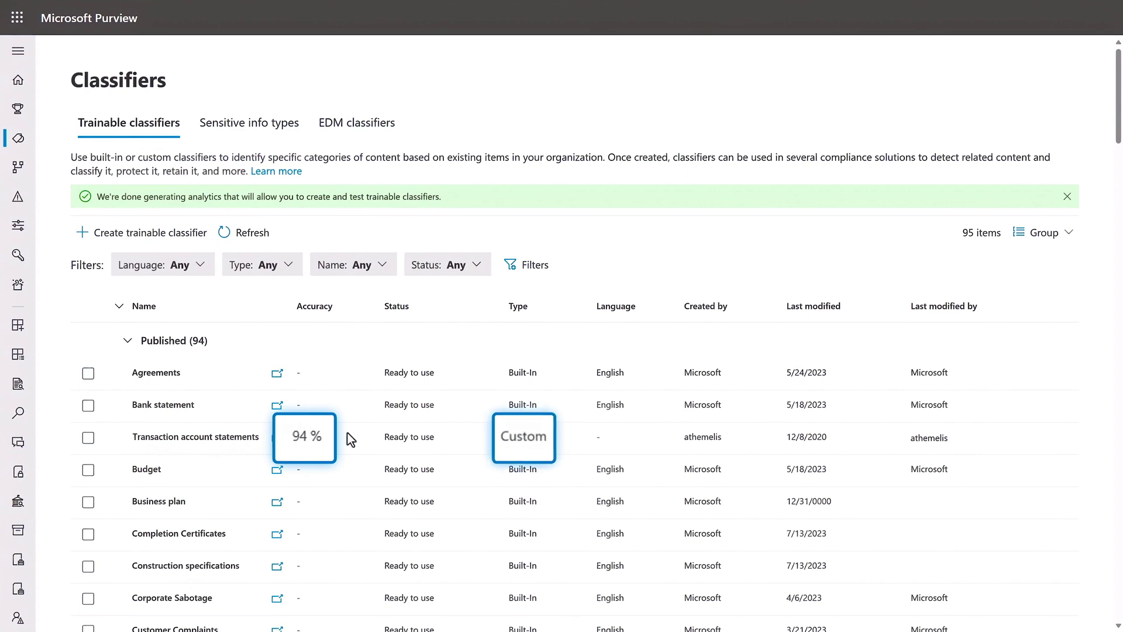
Step: Open the Transaction account statements classifier's details to review its accuracy
{"action": "left_click", "coordinate": [282, 442]}
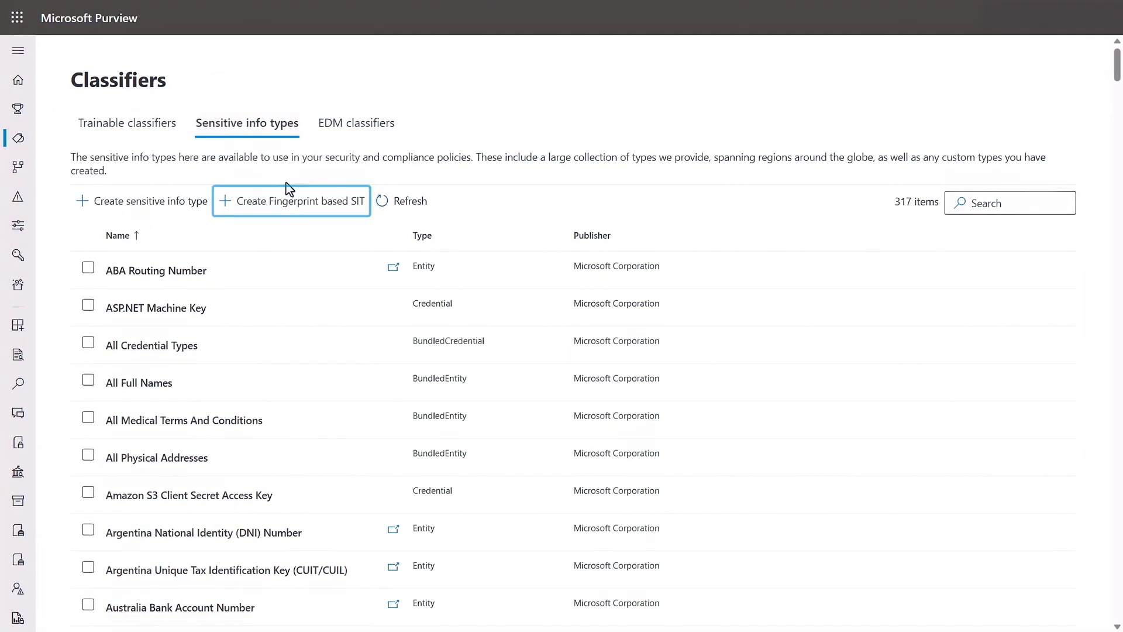
Step: Create fingerprint SIT 'Project Obsidian - LOI' from letter of intent_1.pdf, keeping High confidence at 80 & Above
{"action": "left_click", "coordinate": [291, 208]}
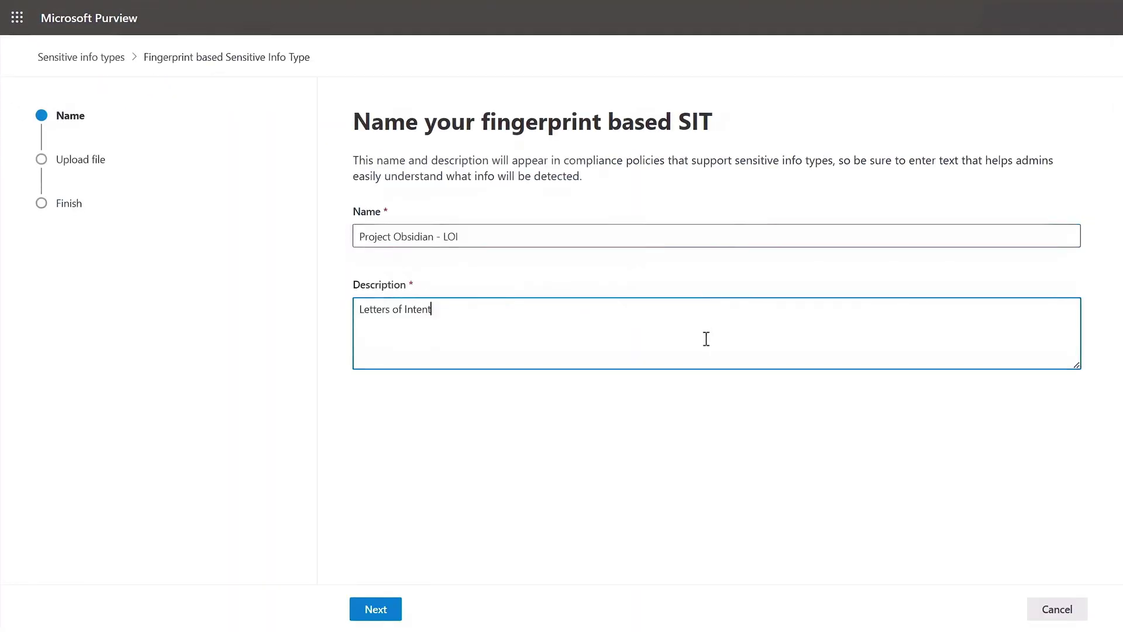
{"action": "left_click", "coordinate": [400, 606]}
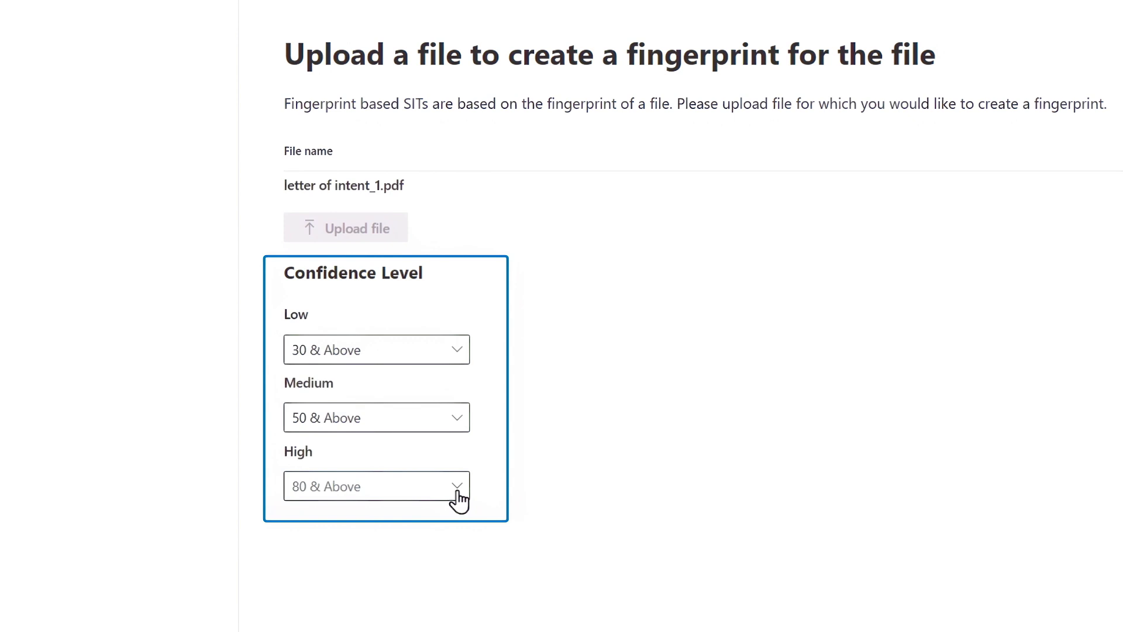
{"action": "left_click", "coordinate": [457, 494]}
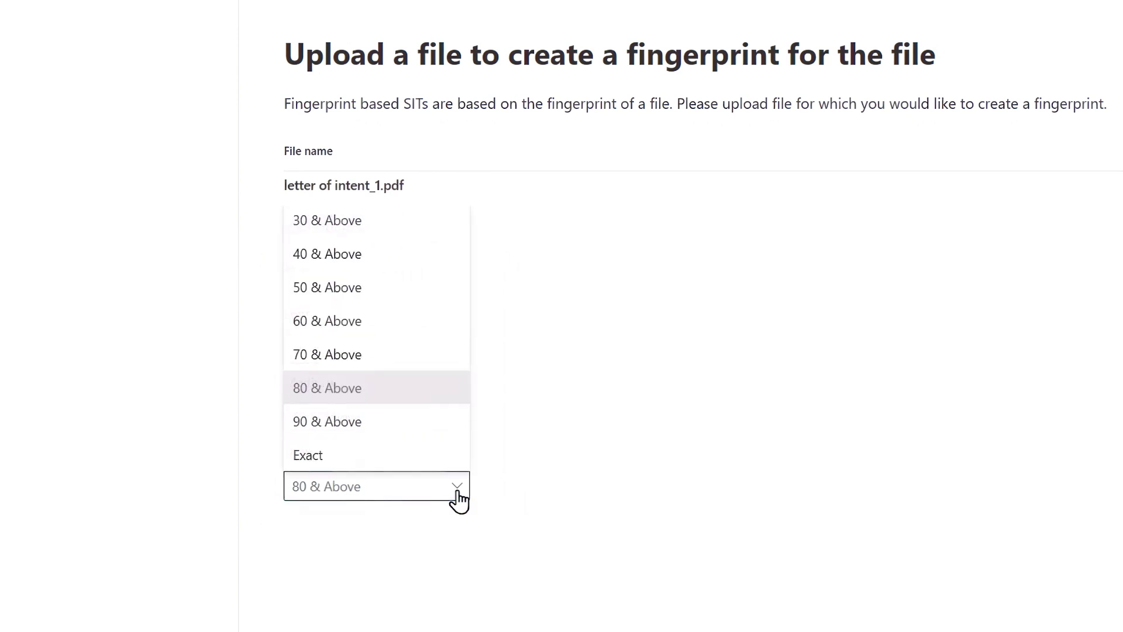
{"action": "left_click", "coordinate": [457, 492]}
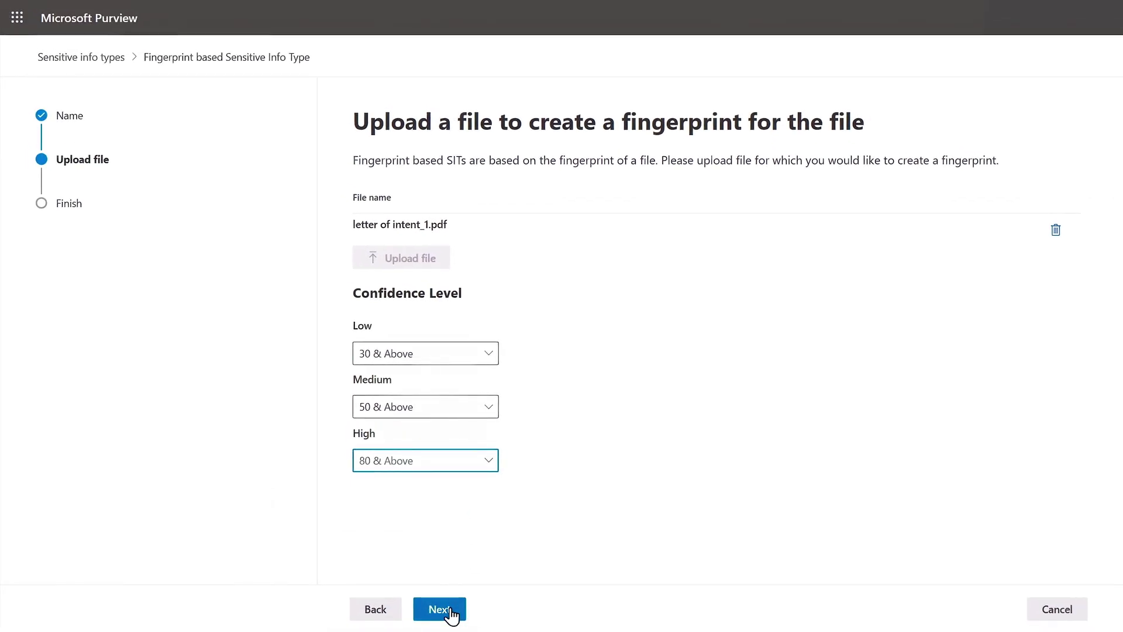
{"action": "left_click", "coordinate": [450, 612]}
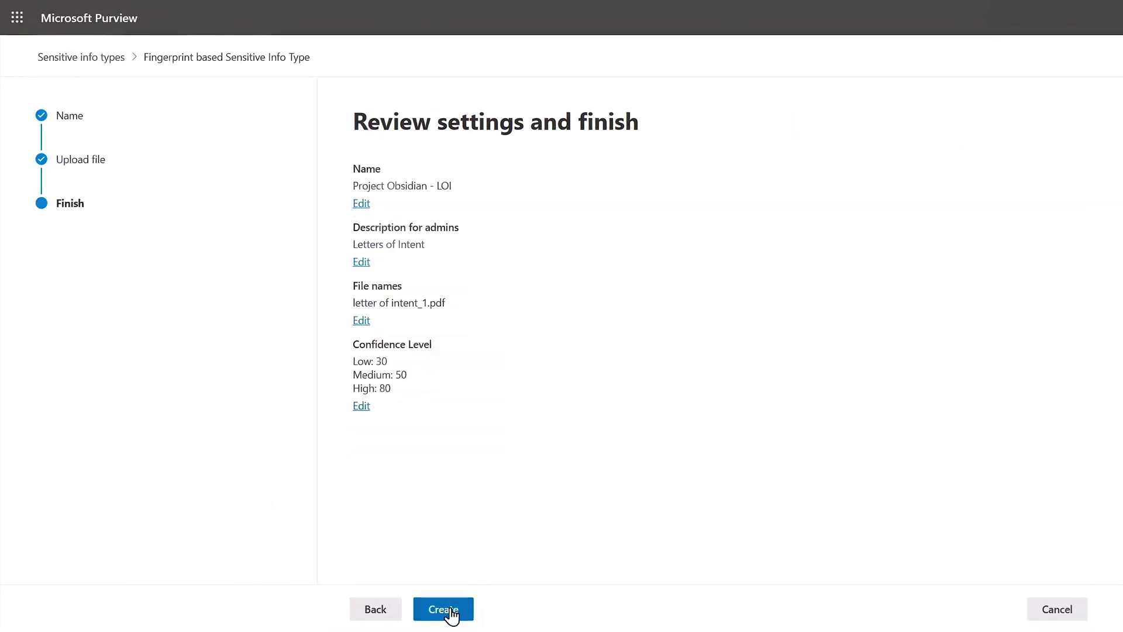
{"action": "left_click", "coordinate": [451, 611]}
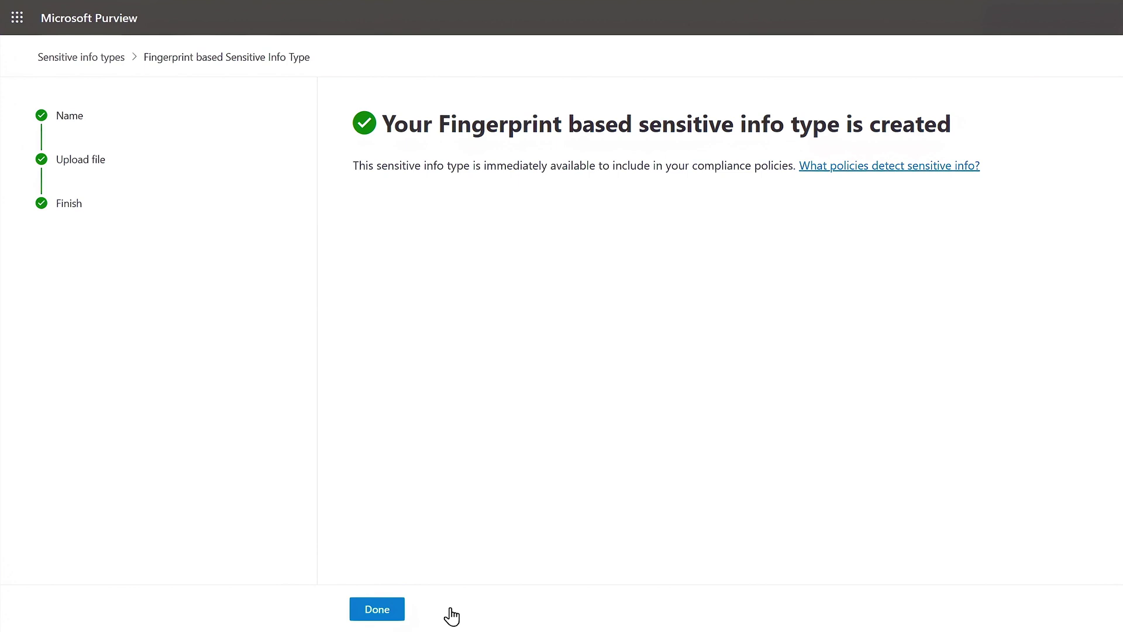